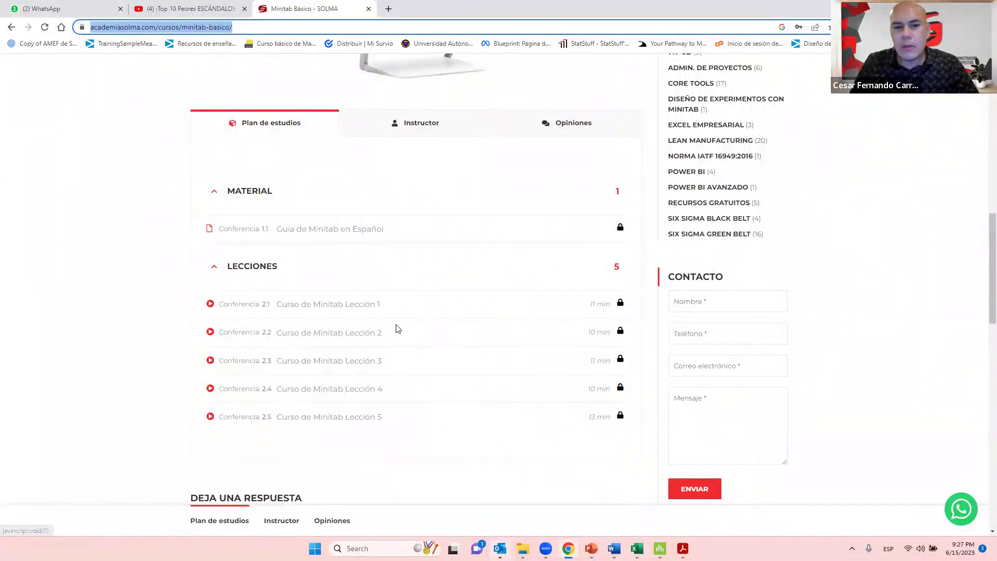
left_click(76, 10)
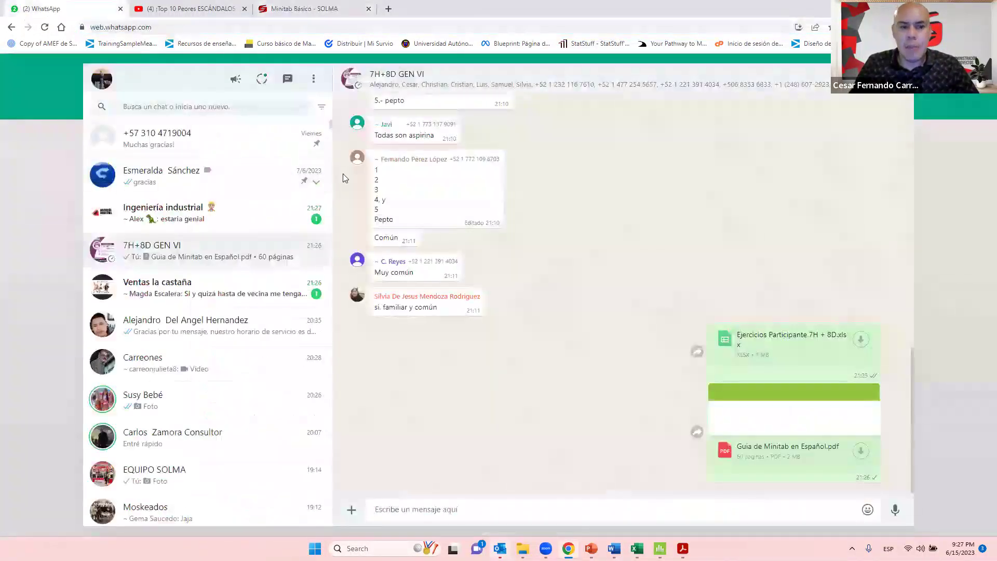
type("https://www.academiasolma.com/cursos/minitab-basico/")
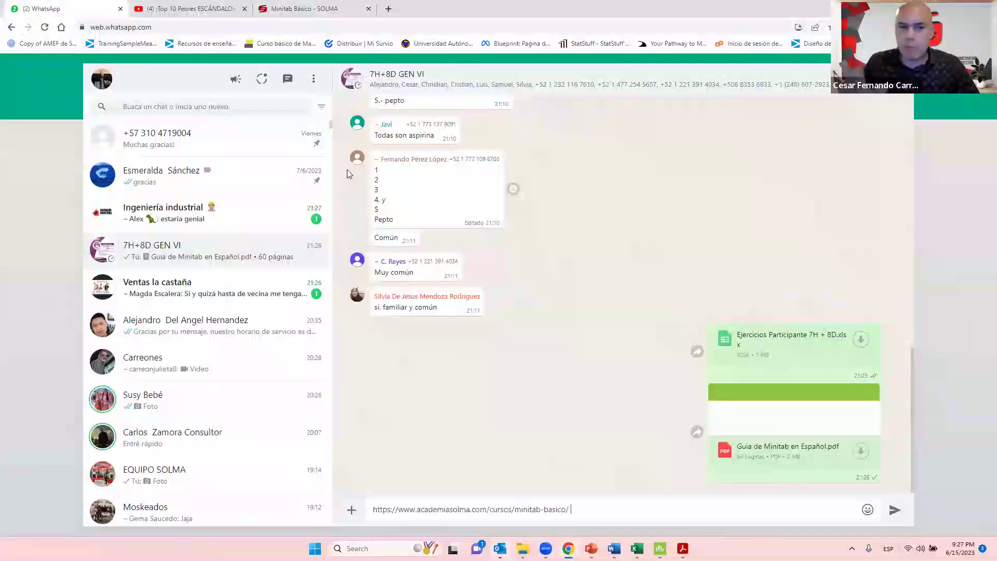
key("Return")
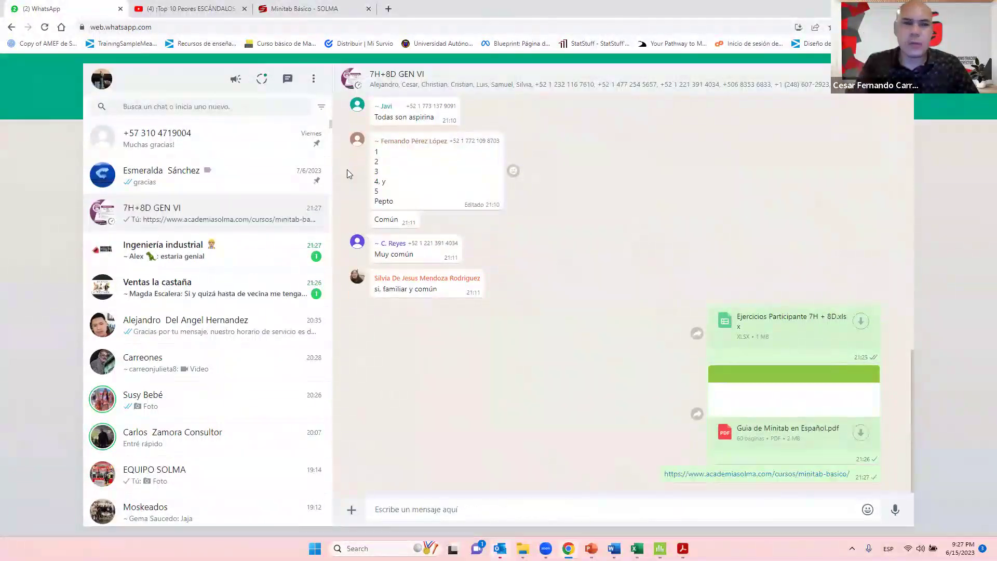
Switch to the open Minitab project and maximize its window
mouse_move(660, 548)
left_click(639, 459)
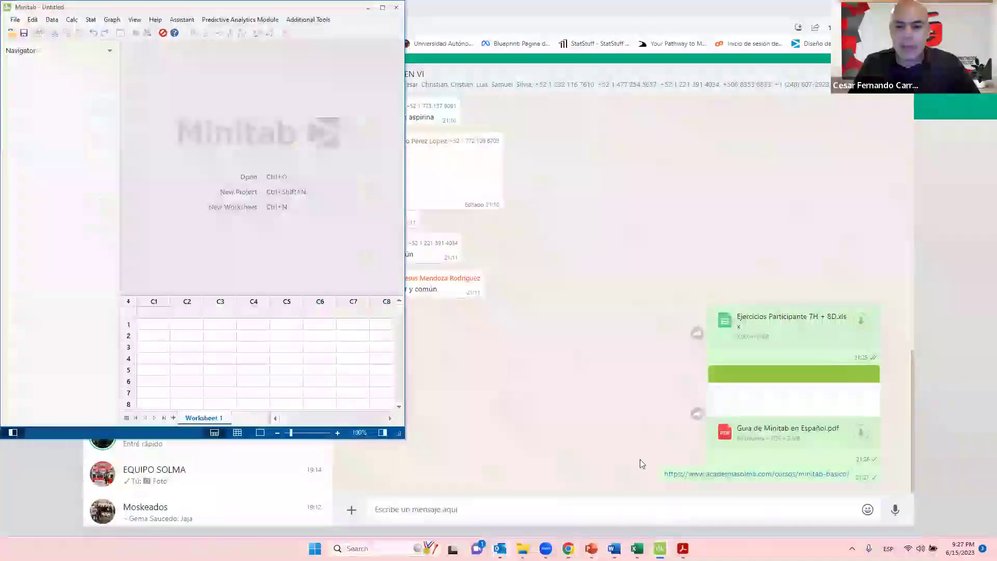
double_click(303, 7)
left_click(294, 18)
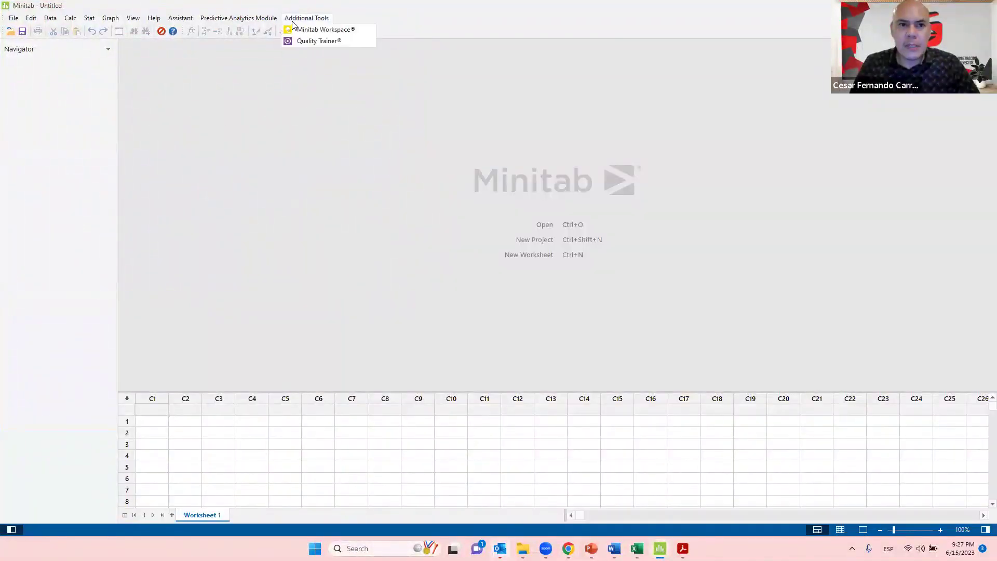
Name worksheet column C1 "Gasto Mensual"
left_click(158, 412)
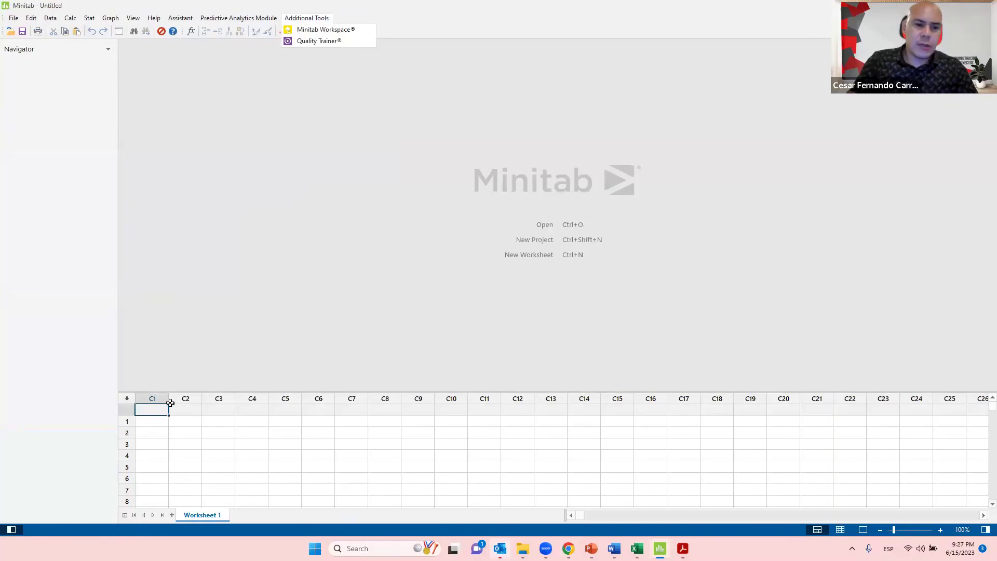
left_click(150, 410)
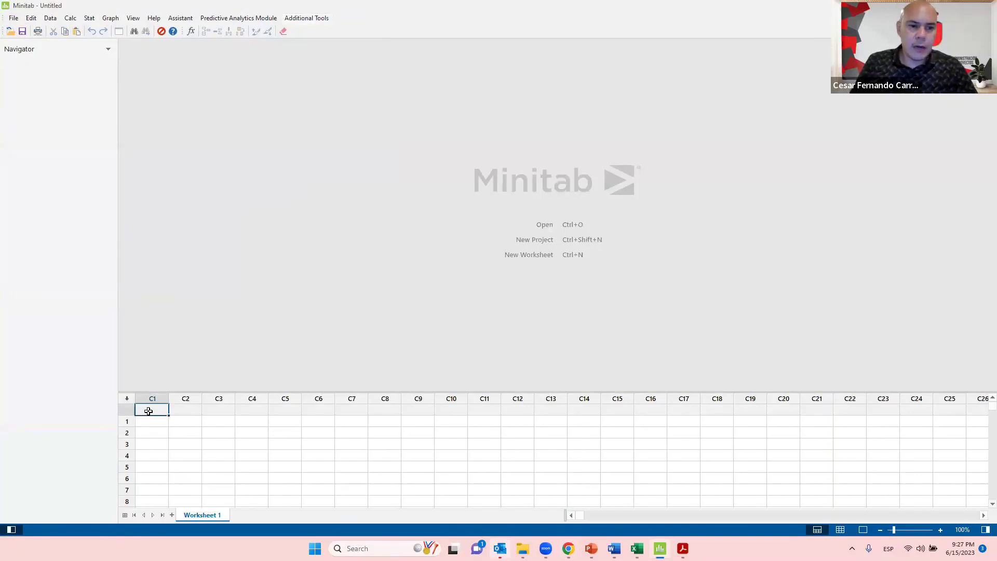
type("Gasto Mensaul")
key("BackSpace")
key("BackSpace")
key("BackSpace")
type("ua")
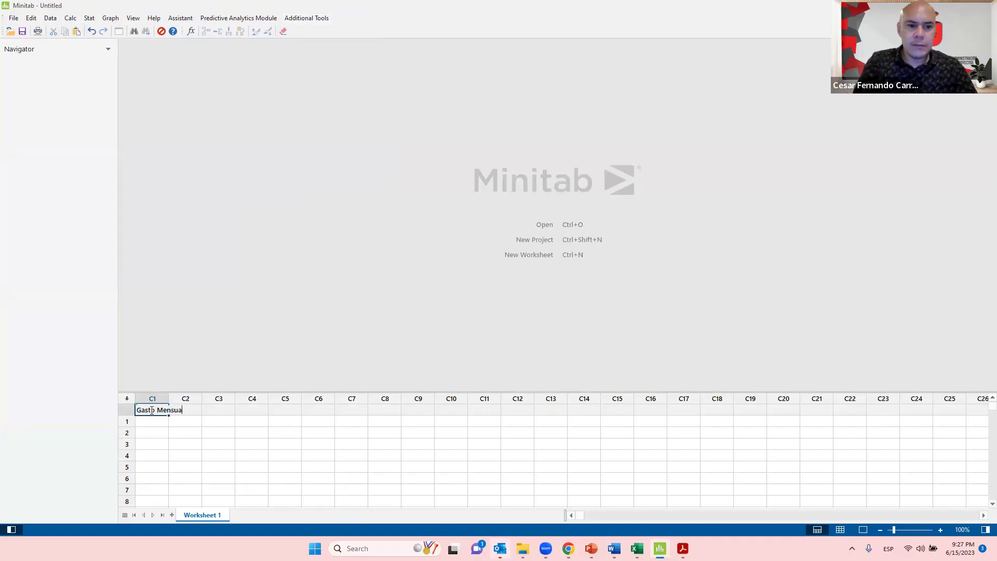
type("l")
key("Return")
Enlarge the worksheet area and rename column C1 as "Concepto"
left_click_drag(207, 397, 221, 264)
scroll(201, 338, "up", 4)
scroll(202, 340, "up", 2)
left_click(300, 294)
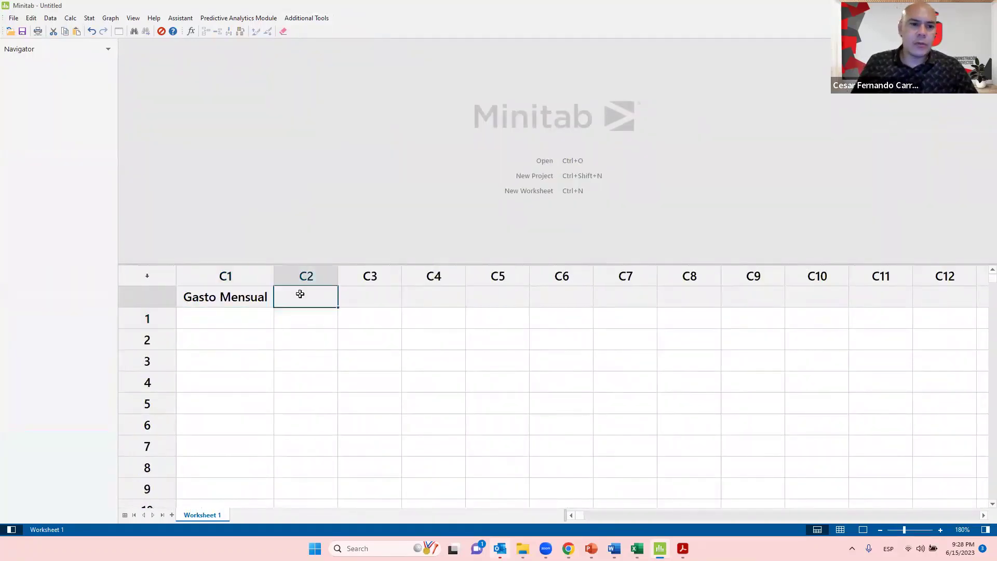
left_click(266, 294)
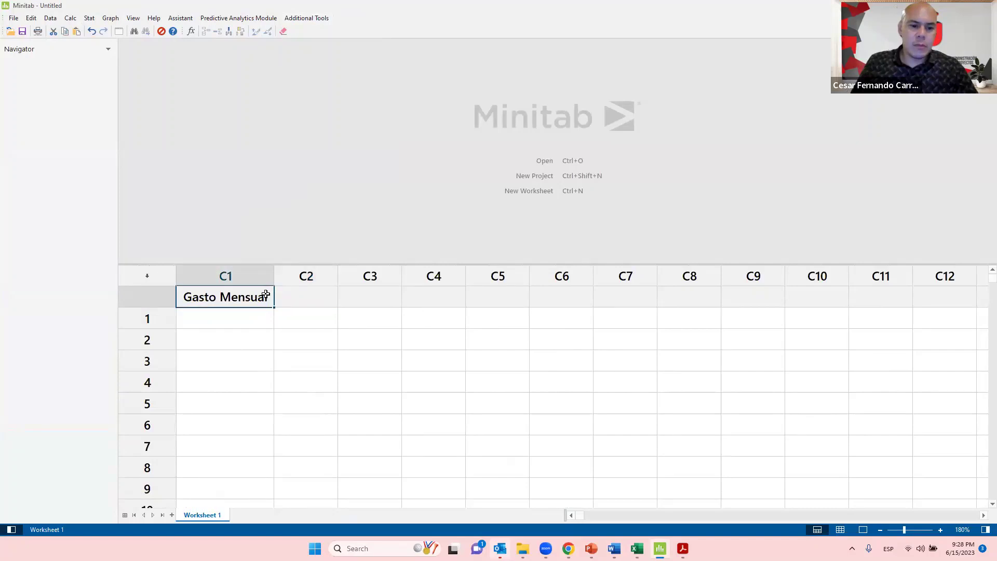
type("Concepto4")
key("BackSpace")
key("Return")
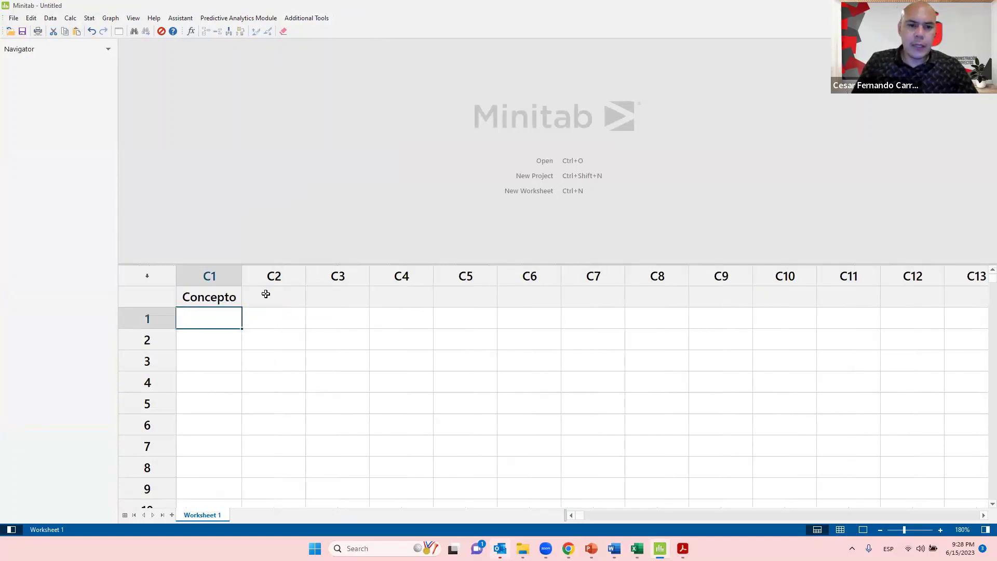
Name column C2 "Gasto Mensual"
left_click(266, 294)
type("Gasto ")
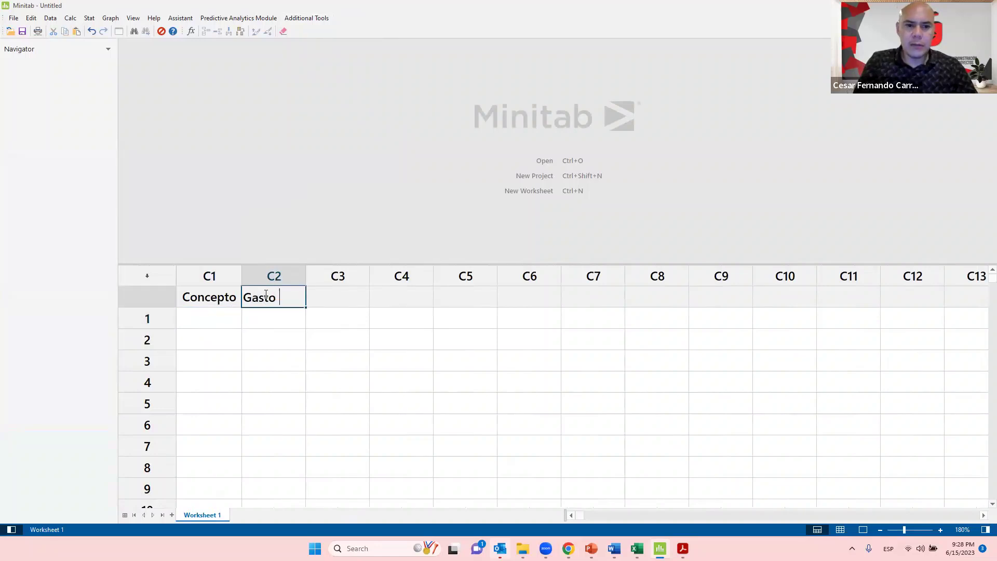
type("Mensual")
key("Return")
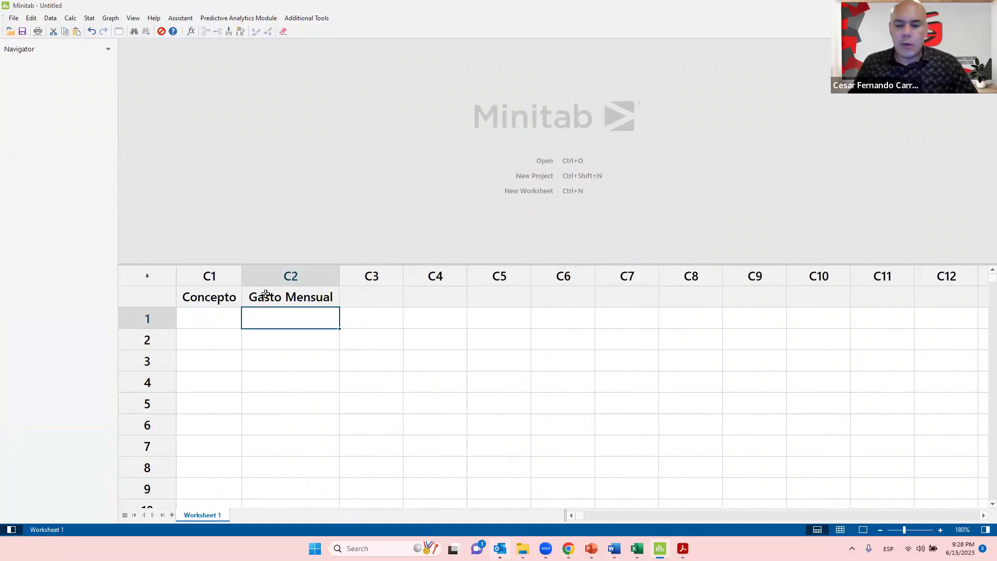
Enter Hipoteca, Gasolina, Recibos and Despensa in rows 1 to 4 of the Concepto column
key("Left")
type("Hipoteca")
key("Return")
type("Gasolina")
key("Return")
type("Recibos")
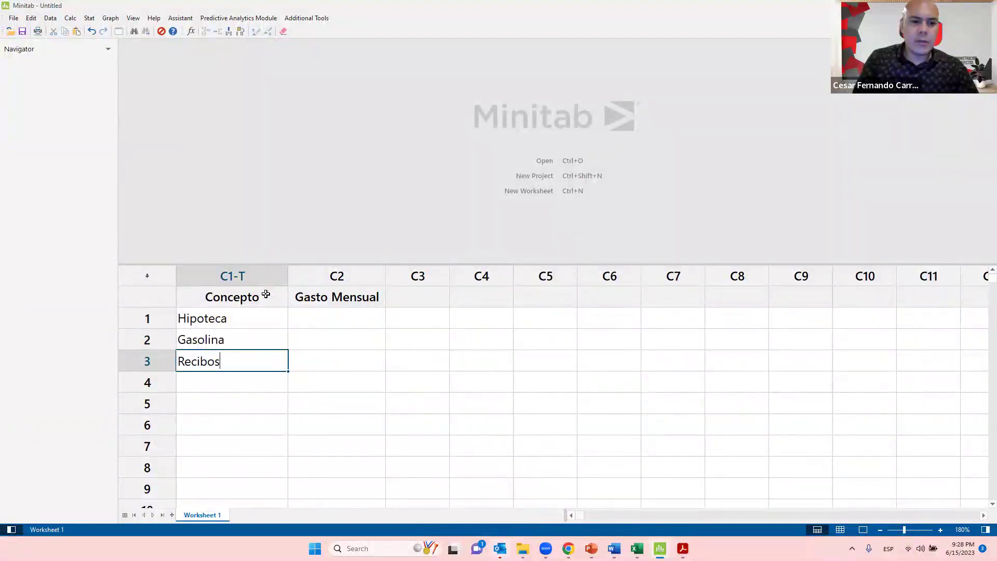
key("Return")
type("Despensa")
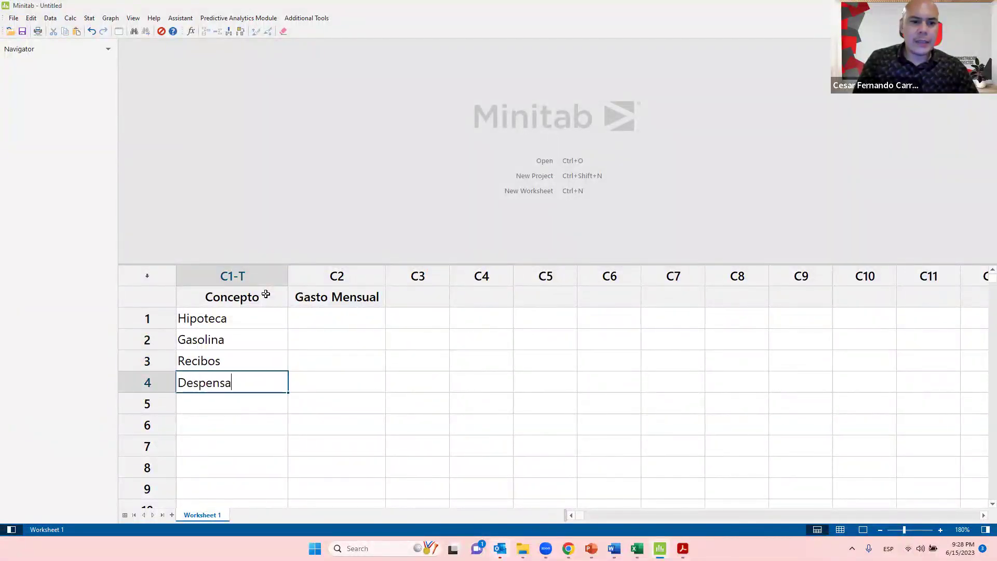
Add Celular in row 5 and "Pañales y leche" in row 6 of the Concepto column
key("Return")
type("Celular")
key("Return")
type("Paña")
key("BackSpace")
type("ñales y ")
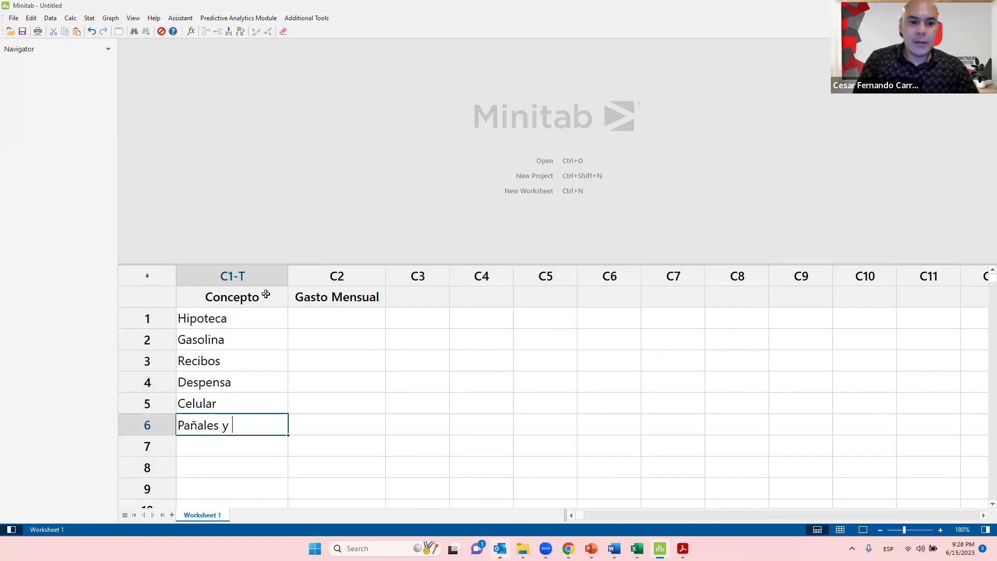
type("Leche")
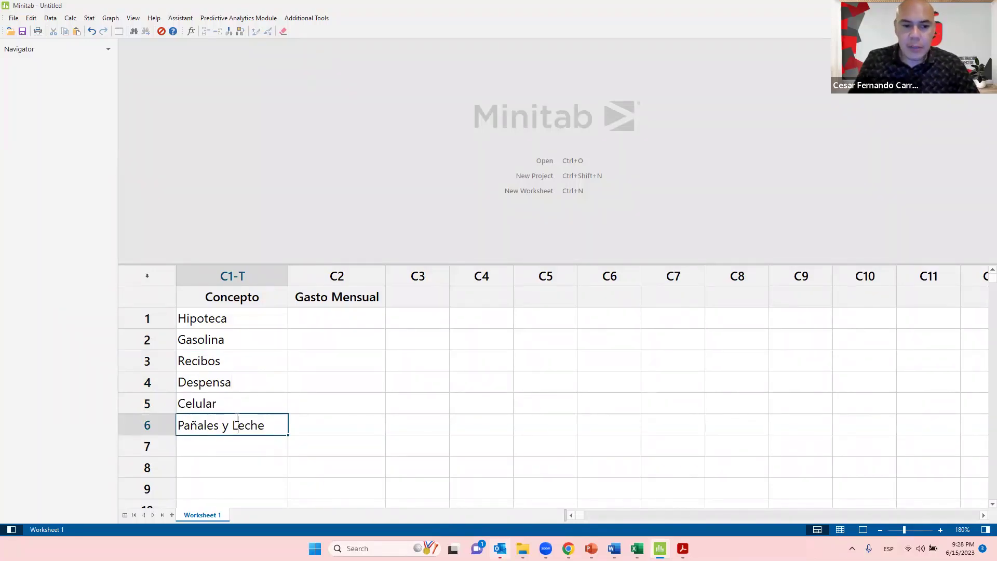
key("Delete")
type("l")
key("Return")
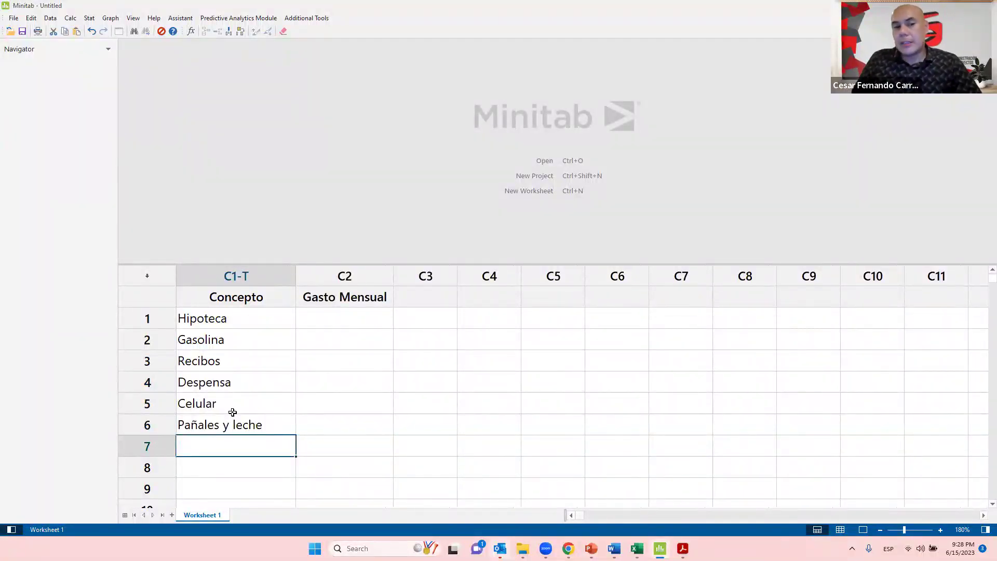
Add Salidas in row 7 and "Carnita asada" in row 8 of the Concepto column
type("s")
key("BackSpace")
type("Sa")
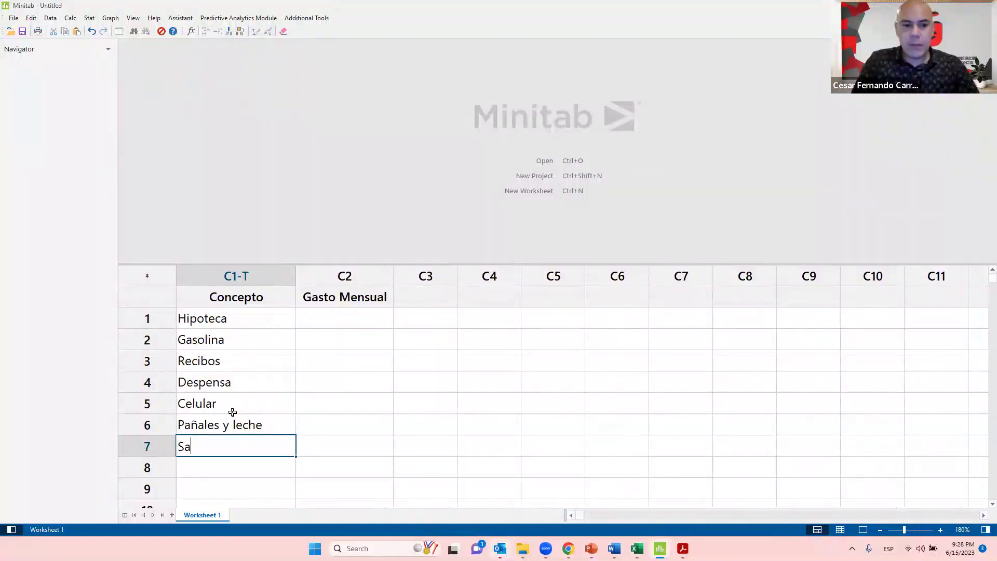
type("lidas")
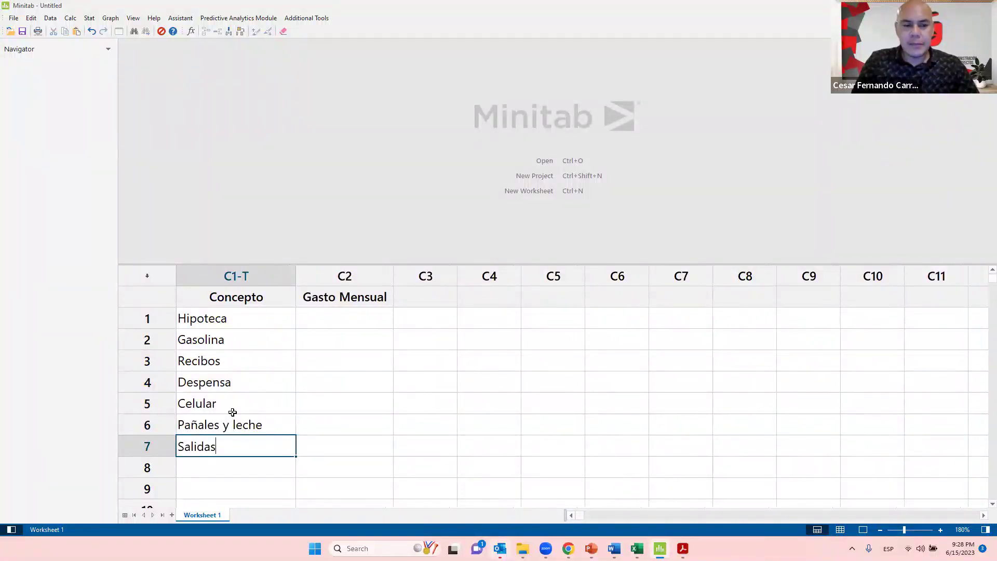
key("Return")
type("Carnita sa")
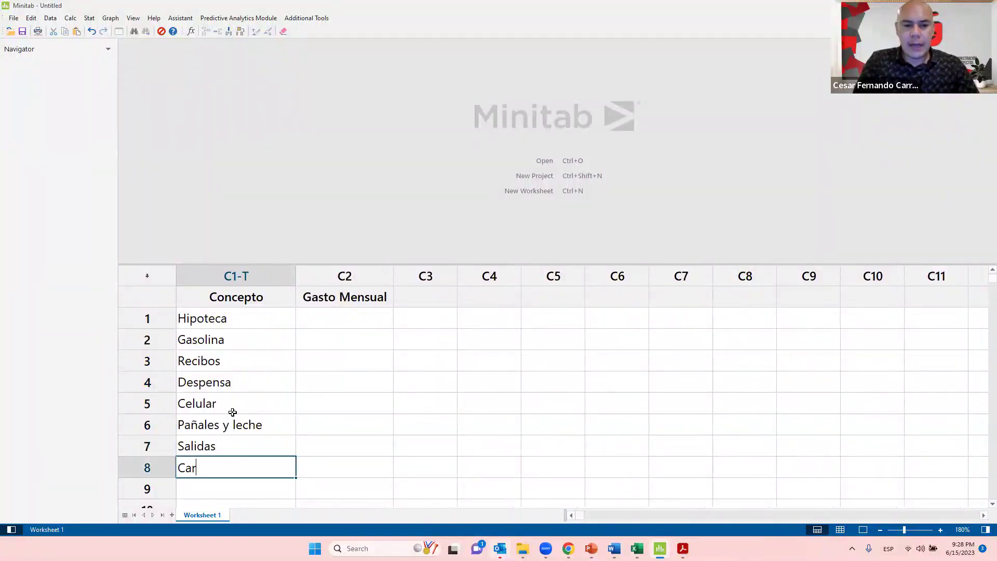
key("BackSpace")
key("BackSpace")
type("asada")
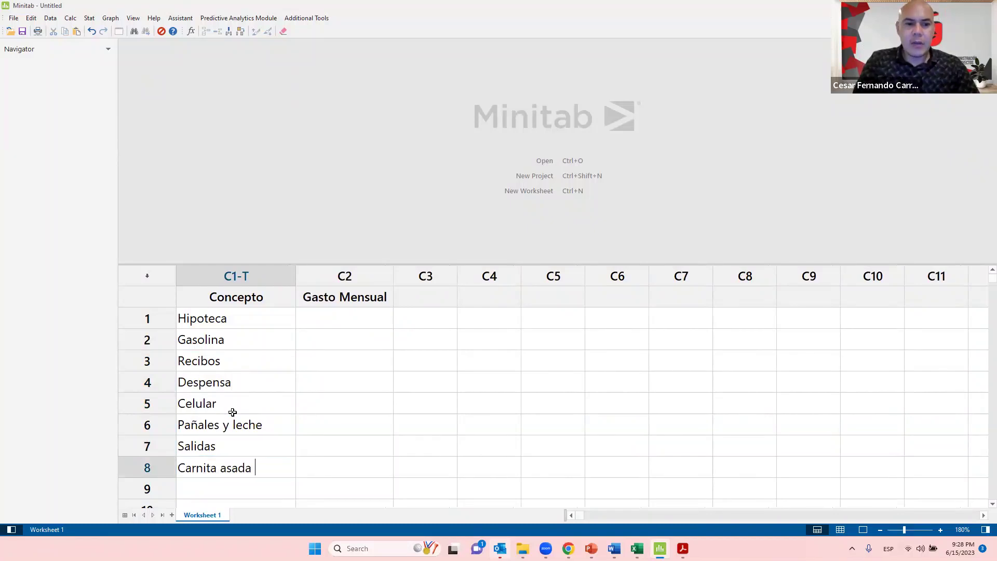
key("Return")
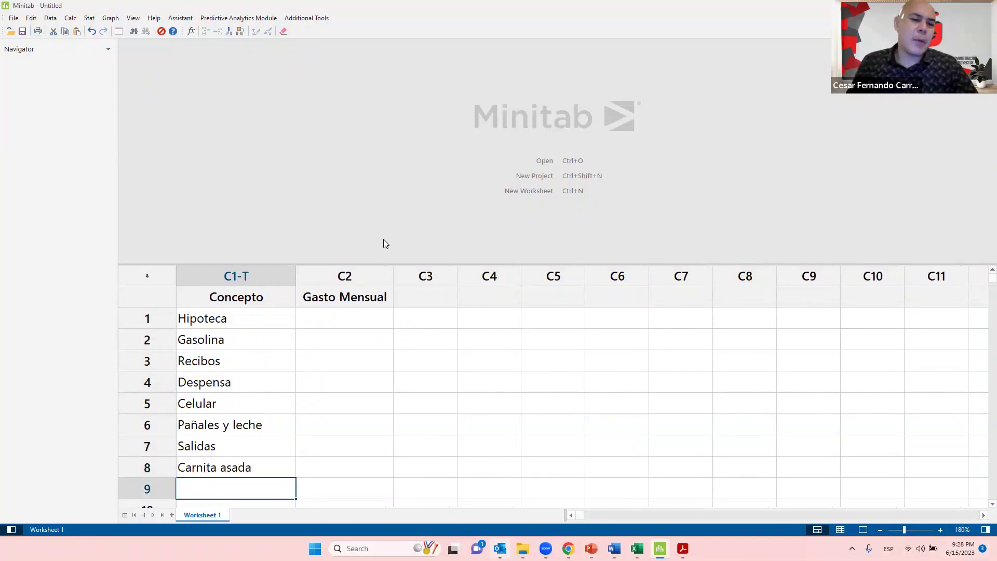
Make more worksheet rows visible and add Ropa in row 9 and Carro in row 10 of the Concepto column
left_click_drag(351, 264, 344, 190)
type("Ropa")
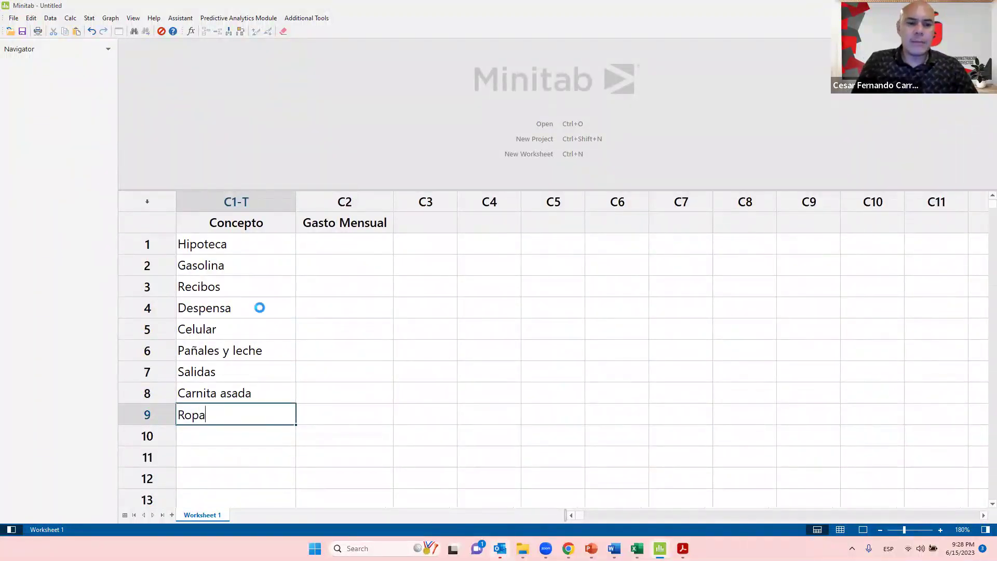
key("Return")
scroll(249, 327, "down", 2)
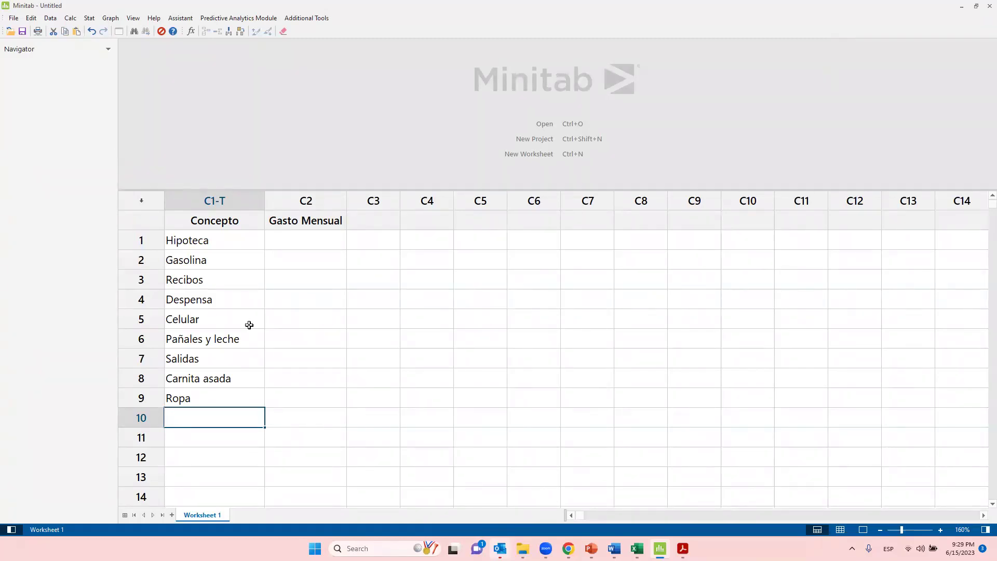
left_click(223, 260)
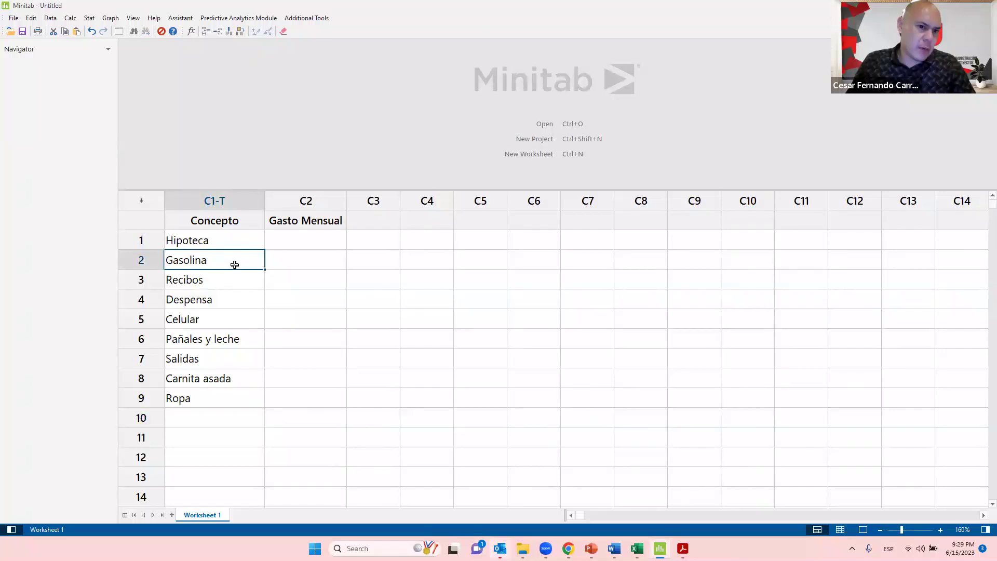
left_click(232, 422)
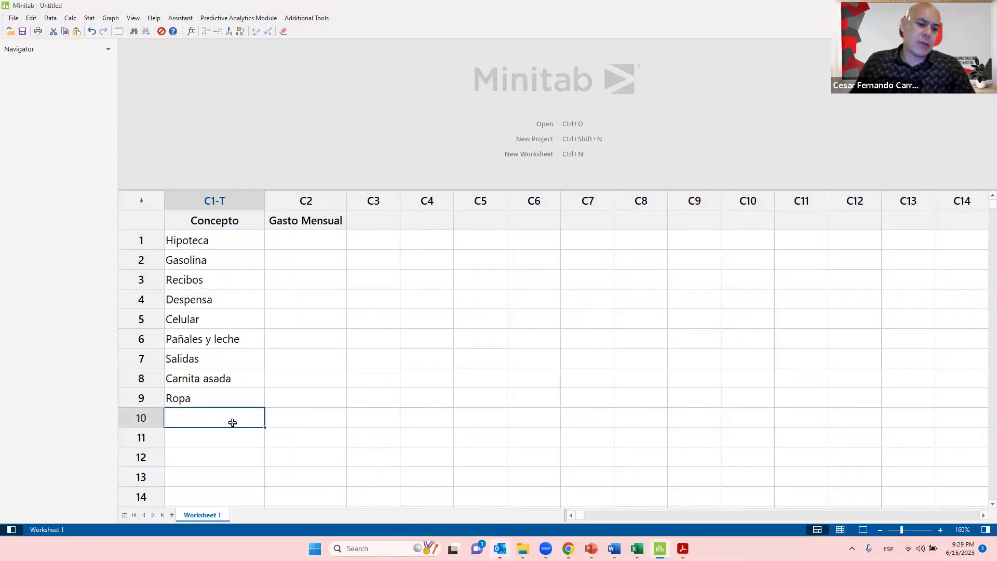
type("Carro")
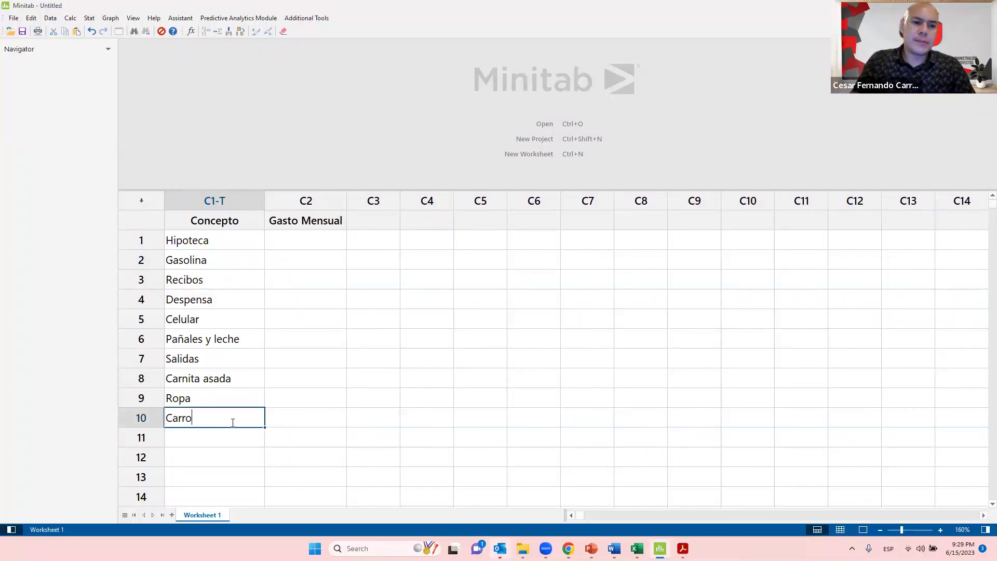
key("Return")
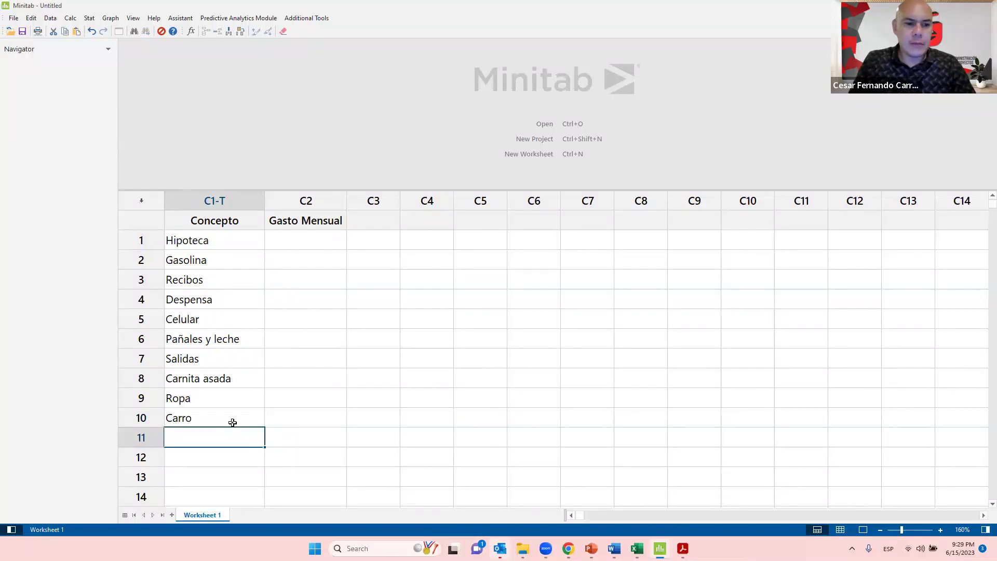
Select the Concepto and Gasto Mensual columns from their headers through row 10
key("Up")
key("Up")
key("Up")
key("Up")
key("Up")
key("Up")
key("Up")
key("Up")
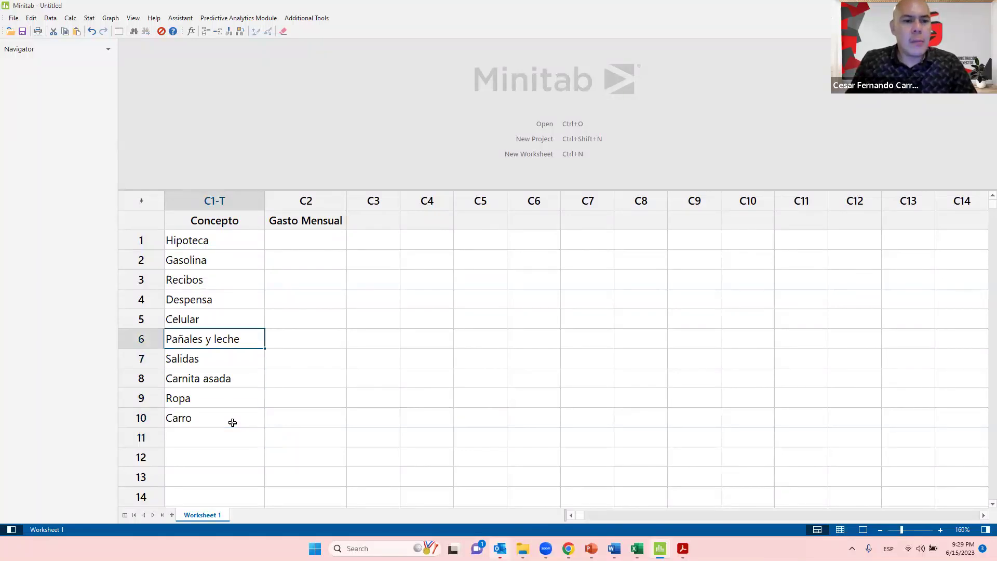
key("Up")
key("Up")
key("Up")
key("shift+Down")
key("shift+Down")
key("shift+Down")
key("shift+Down")
key("shift+Down")
key("shift+Down")
key("shift+Down")
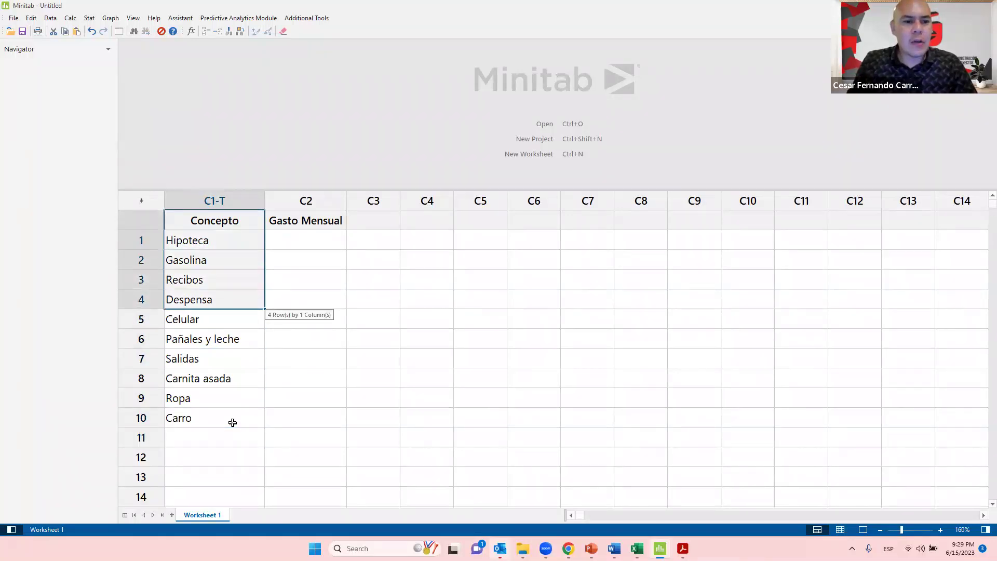
key("shift+Down")
key("shift+Down")
key("shift+Down")
key("shift+Right")
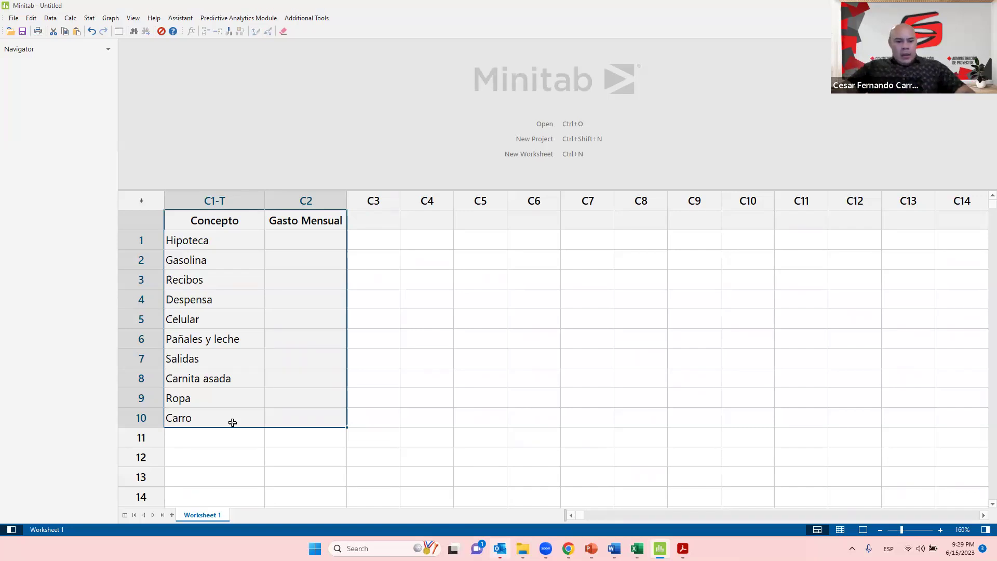
Add "Renta oficina" in row 11 of the Concepto column
key("Down")
key("Down")
key("Down")
key("Down")
key("Down")
key("Down")
key("Down")
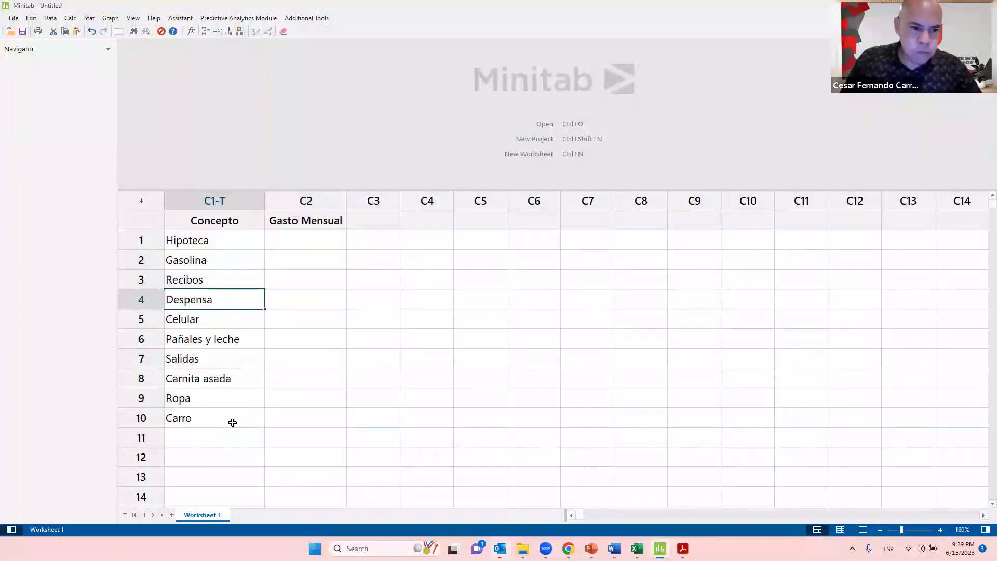
key("Down")
key("Down")
key("Down")
key("Down")
type("Rent")
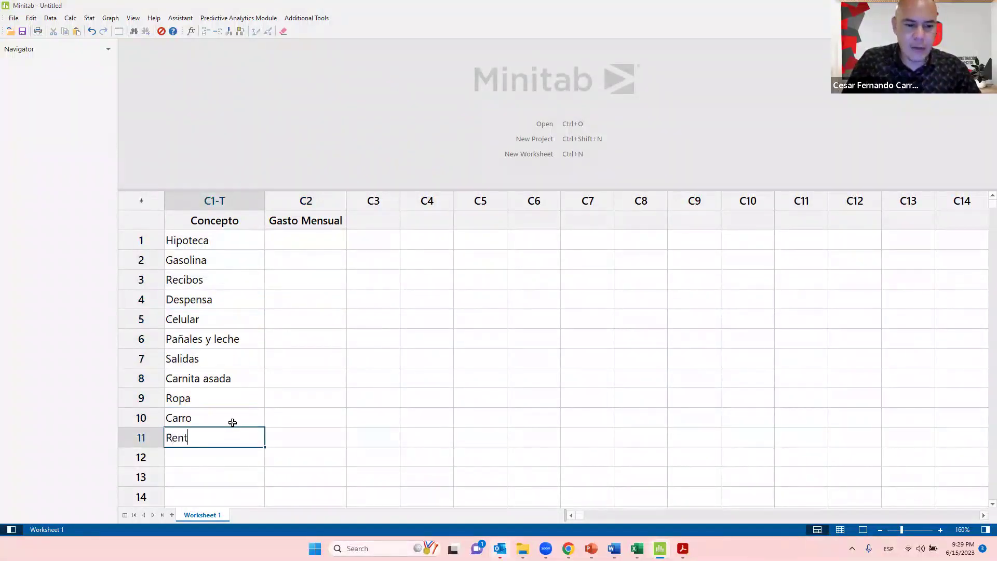
type("a oficina")
key("Return")
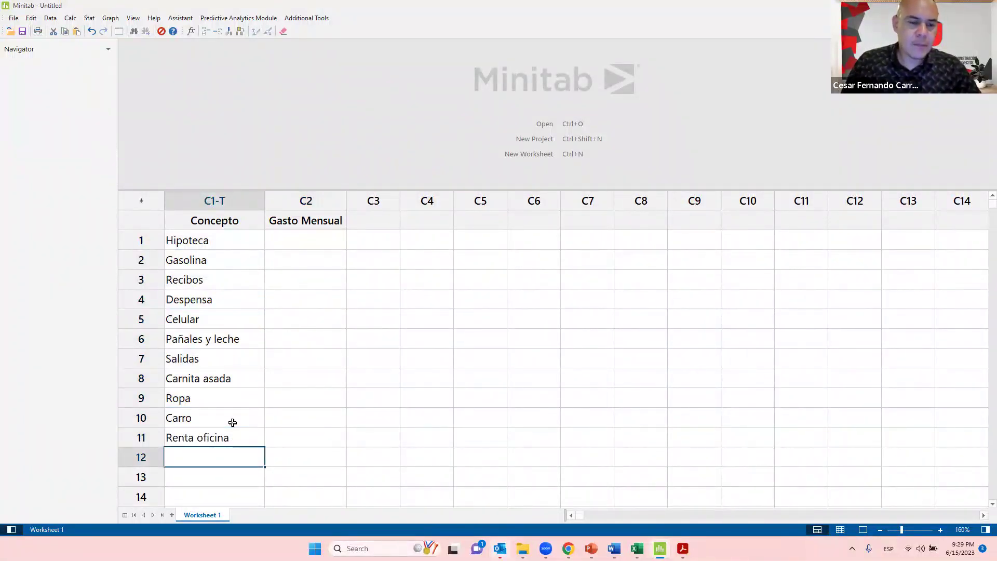
Fill Gasto Mensual with 4800 for Hipoteca, 2150 for Gasolina and 1600 for Recibos
key("Page_Down")
key("Page_Down")
key("Page_Up")
key("Page_Up")
key("Page_Up")
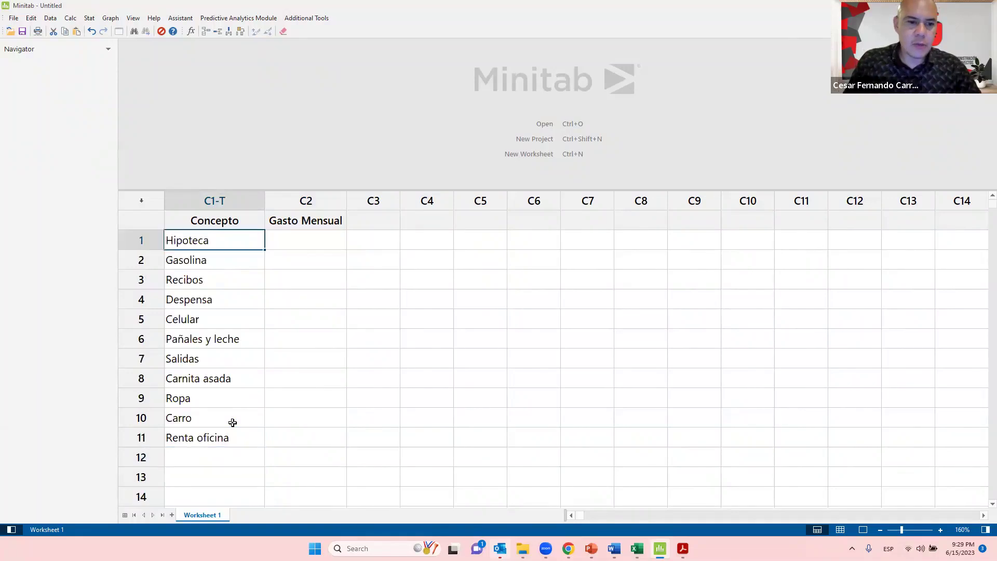
key("Right")
type("4800")
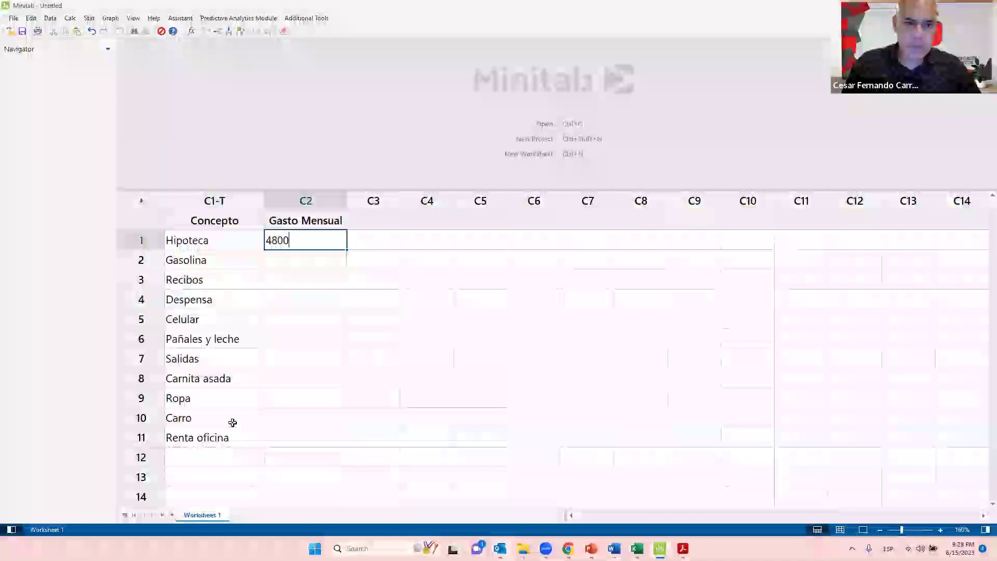
key("Return")
type("2150")
key("Return")
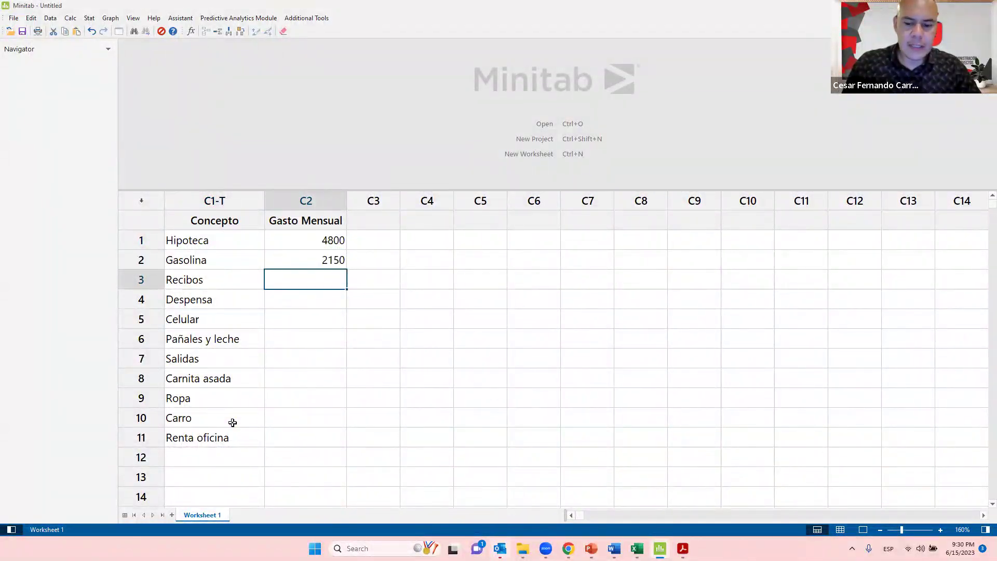
type("1600")
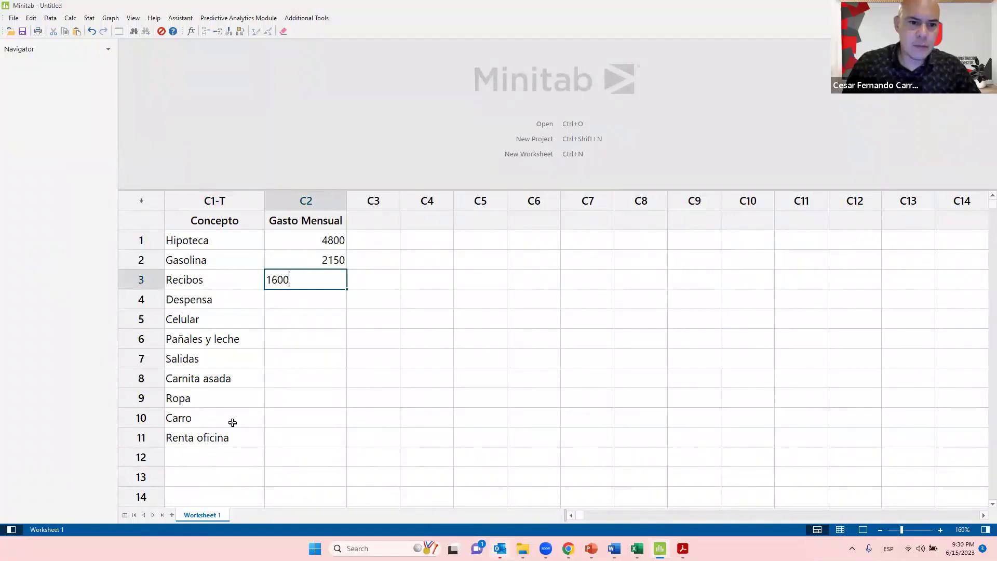
key("Return")
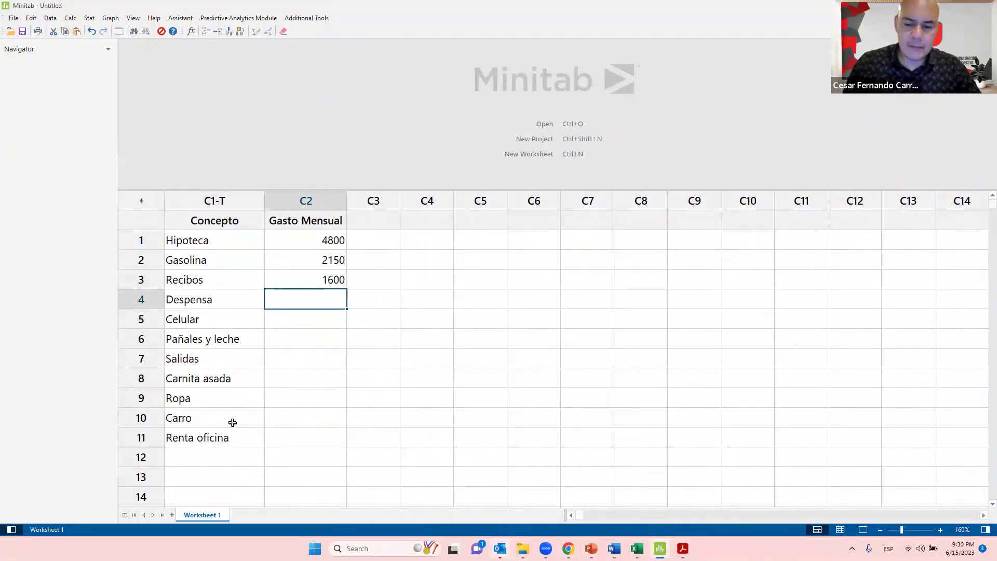
Enter monthly expenses of 2400 for Despensa and 850 for Celular in the Gasto Mensual column
type("14")
type("00")
key("BackSpace")
key("BackSpace")
key("BackSpace")
key("BackSpace")
type("2400")
key("Return")
type("850")
key("Return")
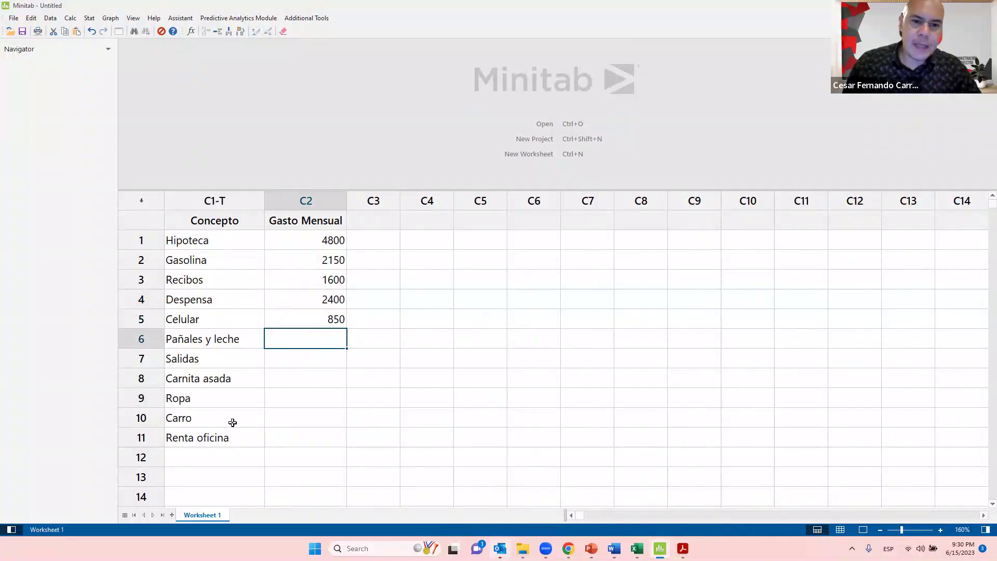
Enter 1650 for Pañales y leche and 2300 for Salidas in the Gasto Mensual column
type("1")
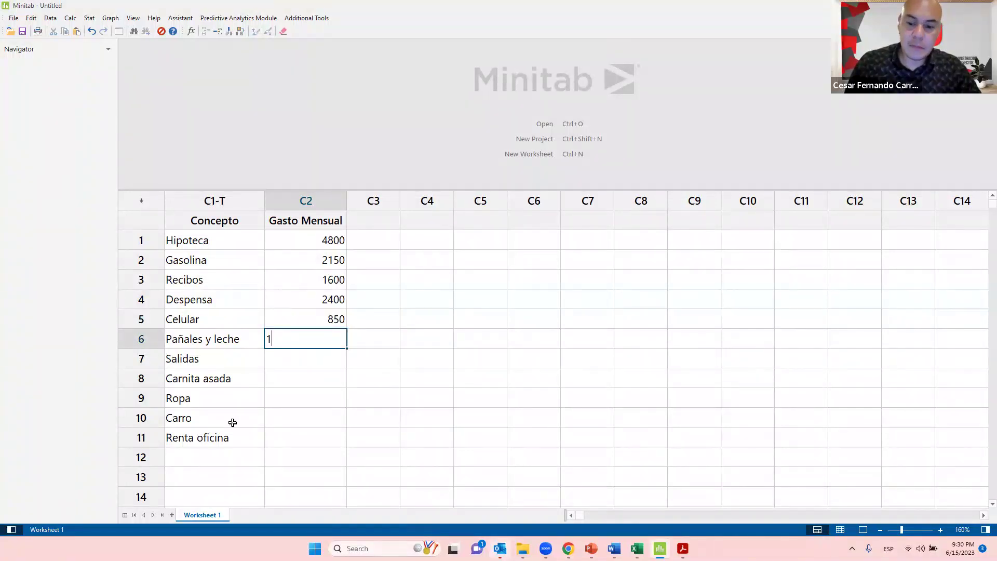
type("650")
key("Return")
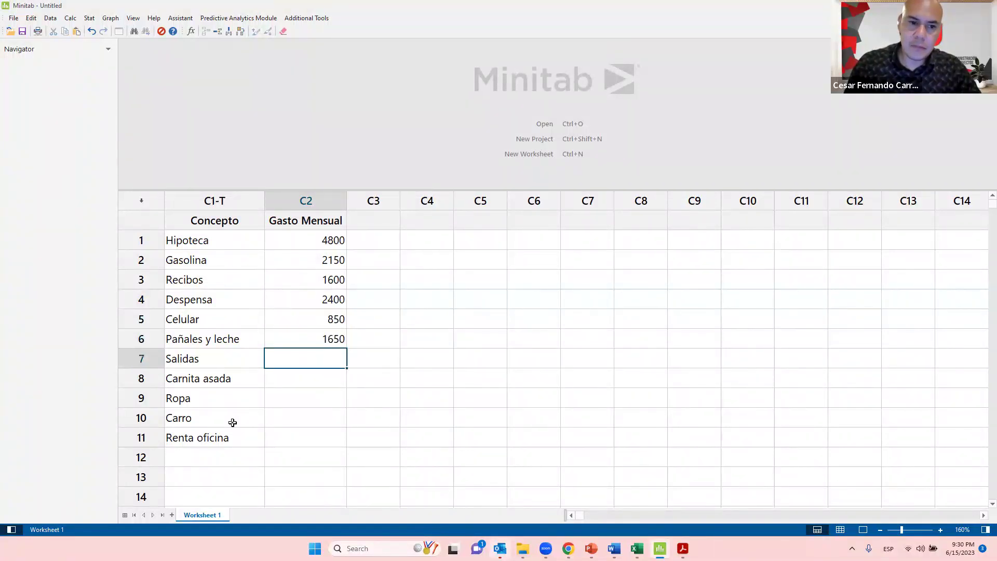
type("2300")
key("Return")
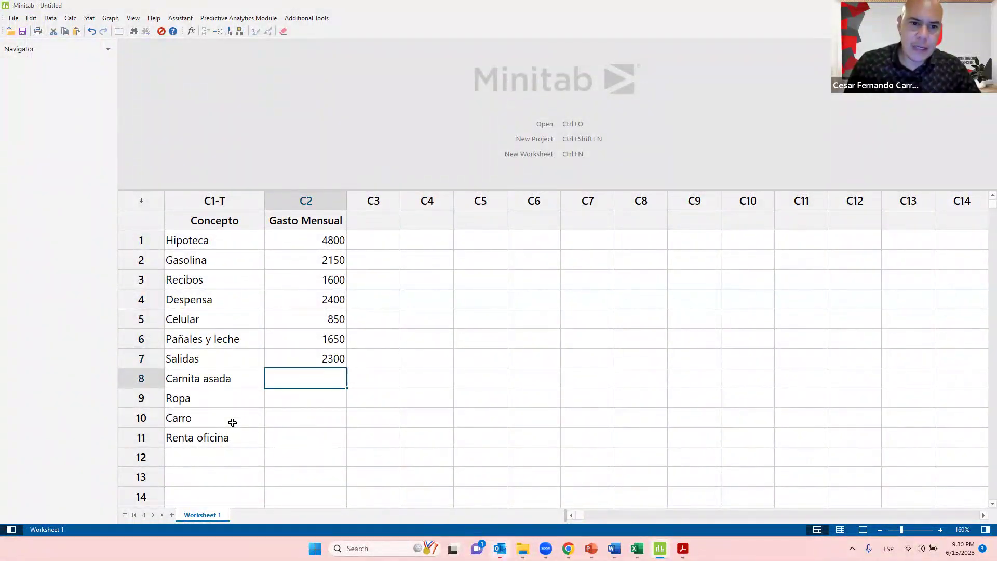
Complete Gasto Mensual with 1500 for Carnita asada, 1250 for Ropa, 4300 for Carro and 3800 for Renta oficina
type("1500")
key("Return")
type("1250")
key("Return")
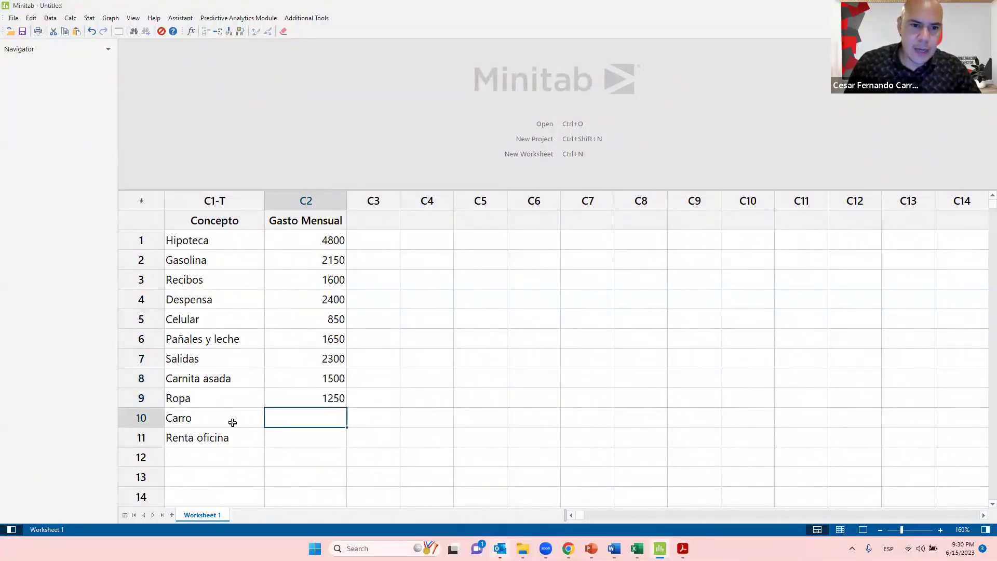
type("4300")
key("Return")
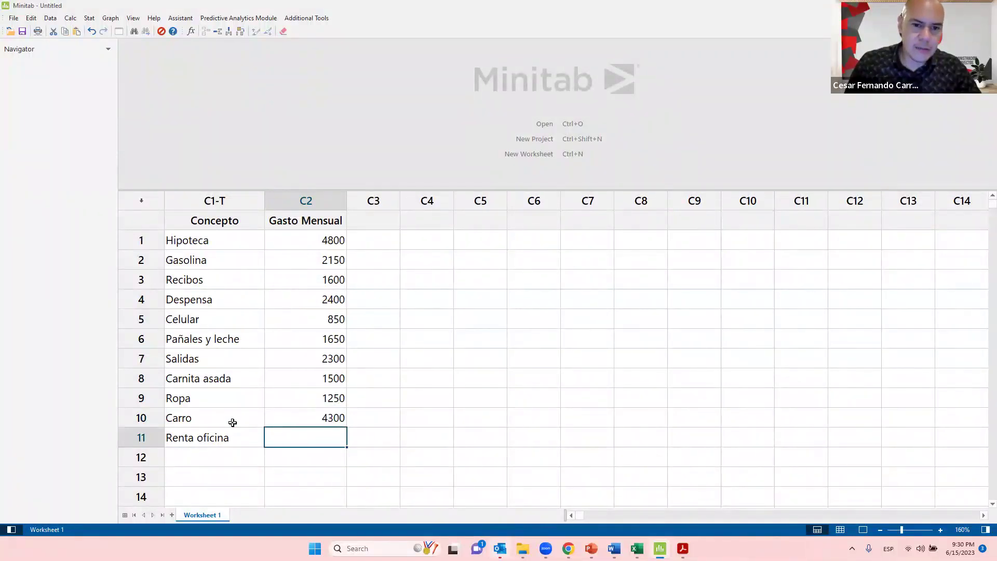
type("3800")
key("Return")
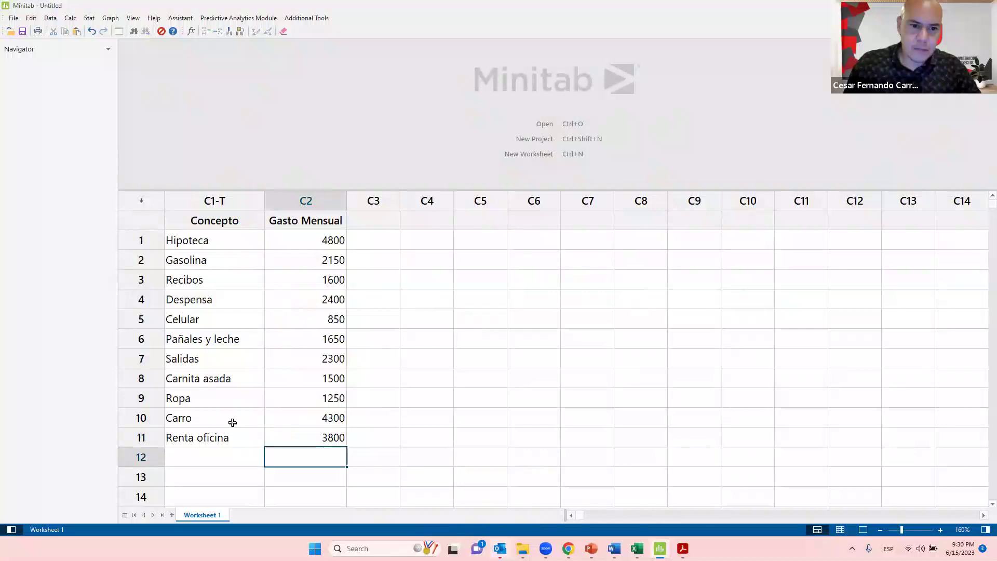
Select the Concepto and Gasto Mensual data from the column headers through row 11
key("Up")
key("shift+Left")
key("shift+Up")
key("shift+Up")
key("shift+Up")
key("shift+Up")
key("shift+Up")
key("shift+Up")
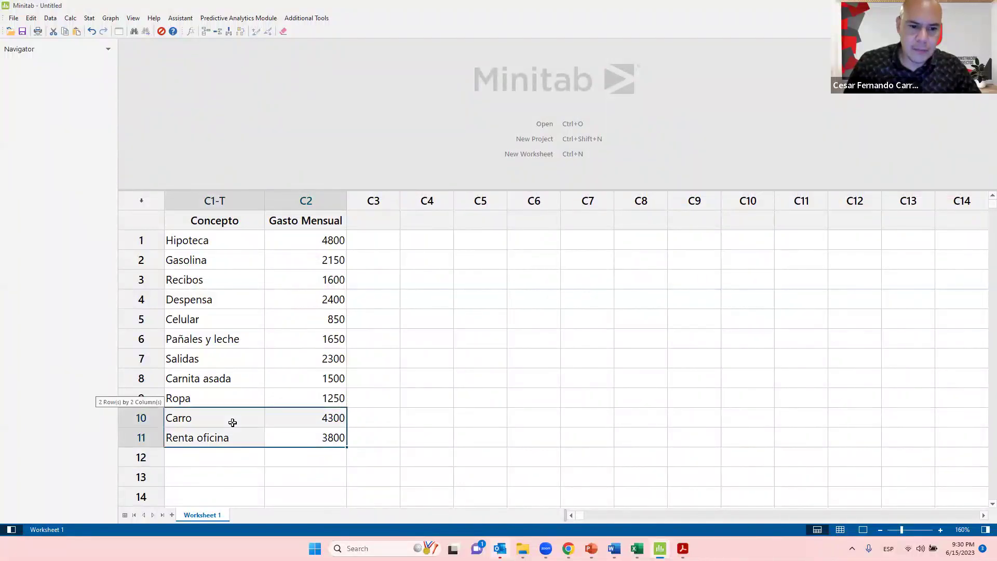
key("shift+Up")
key("shift+Up")
key("shift+Up")
key("shift+Up")
key("shift+Up")
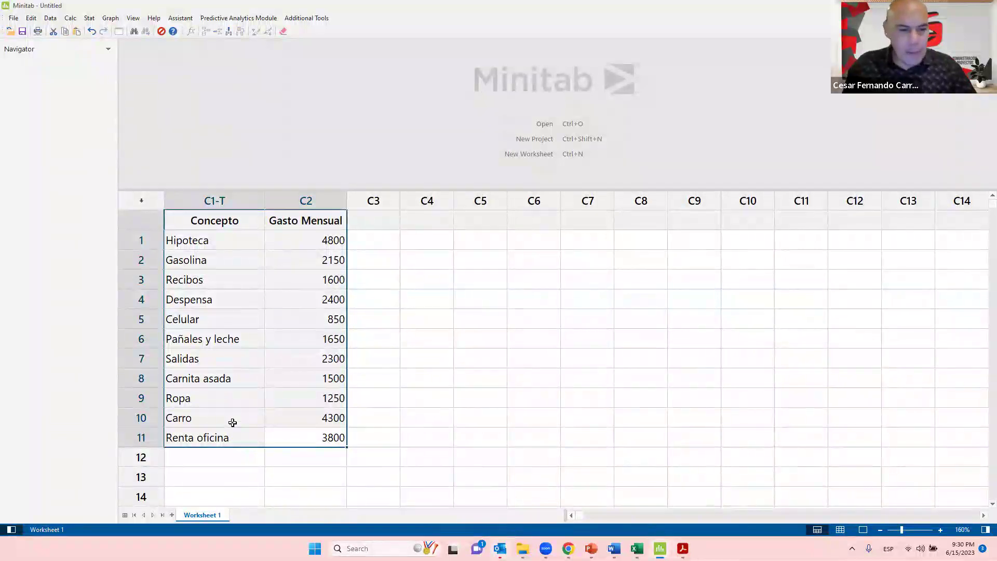
Capture the expense table as an image and send it to the 7H+8D GEN VI group in WhatsApp Web
key("super+shift+s")
left_click_drag(103, 179, 373, 486)
key("alt+Tab")
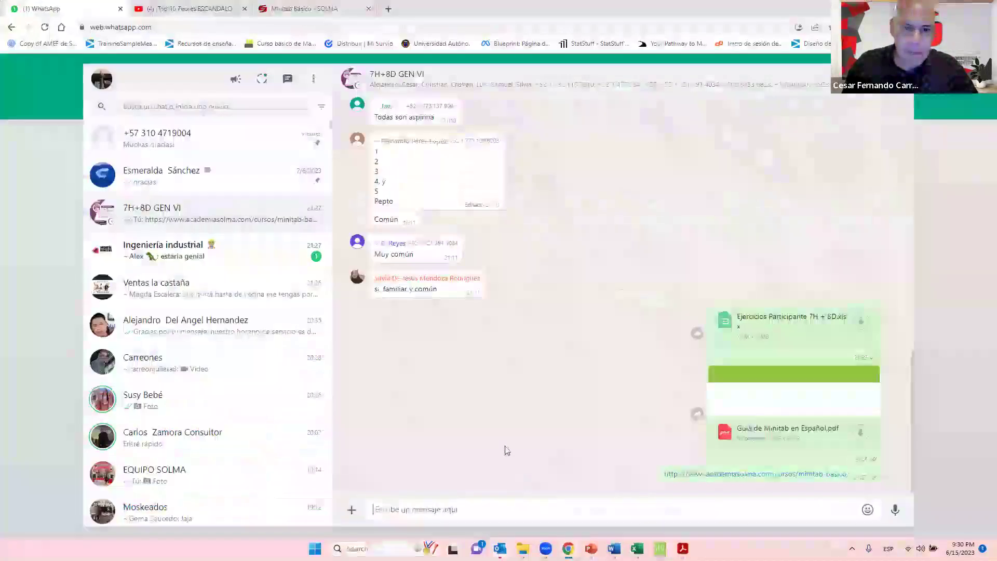
key("ctrl+v")
key("Return")
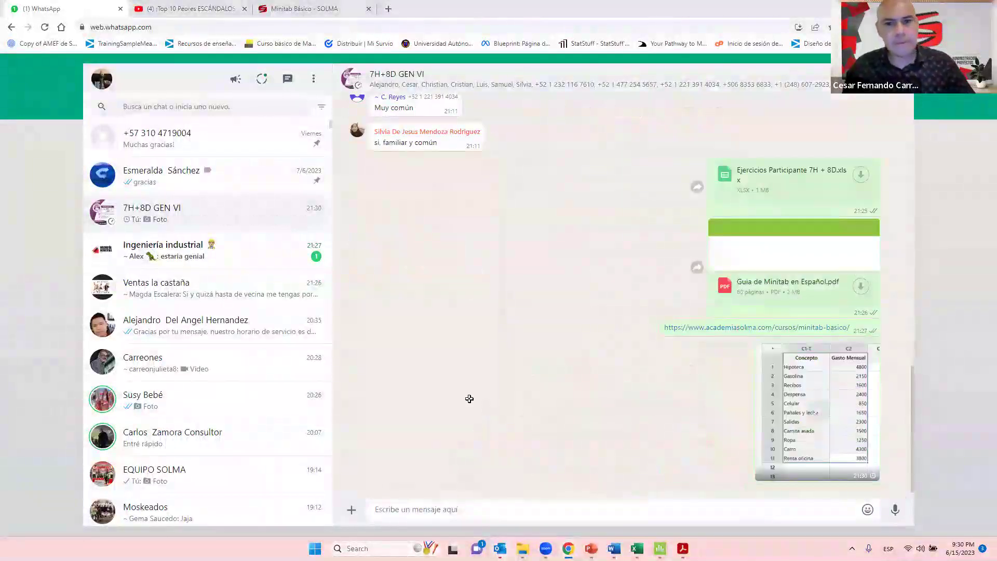
key("alt+Tab")
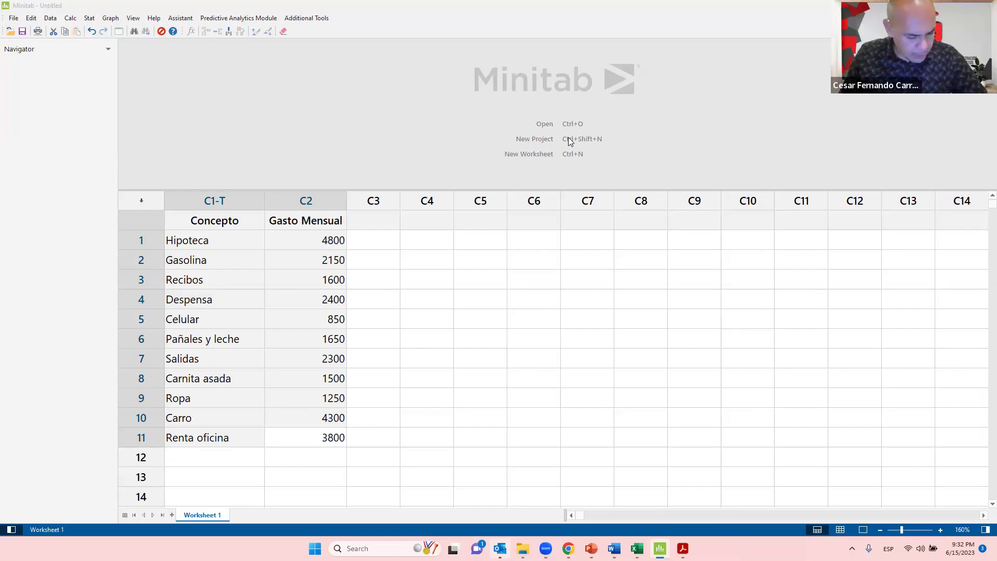
Switch to the PowerPoint presentation and copy the Minitab screenshot from the STATS, QUALITY TOOLS, PARETO CHART slide
left_click(448, 249)
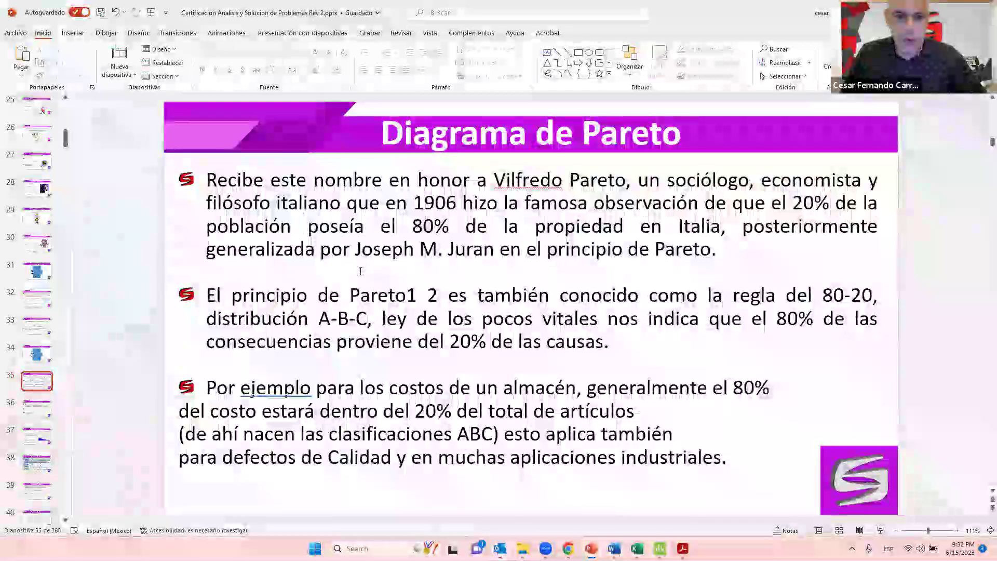
scroll(358, 274, "down", 1)
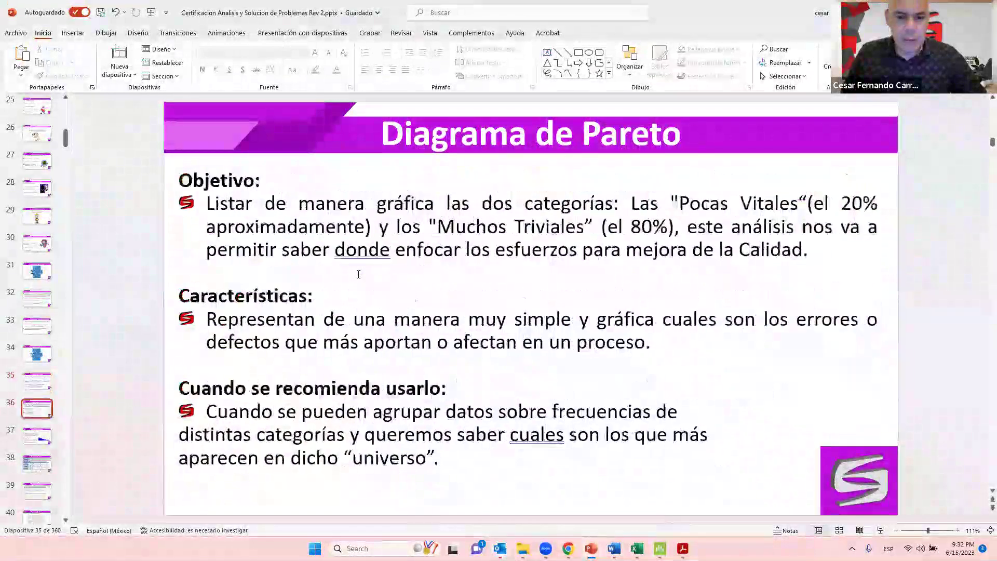
scroll(359, 273, "down", 1)
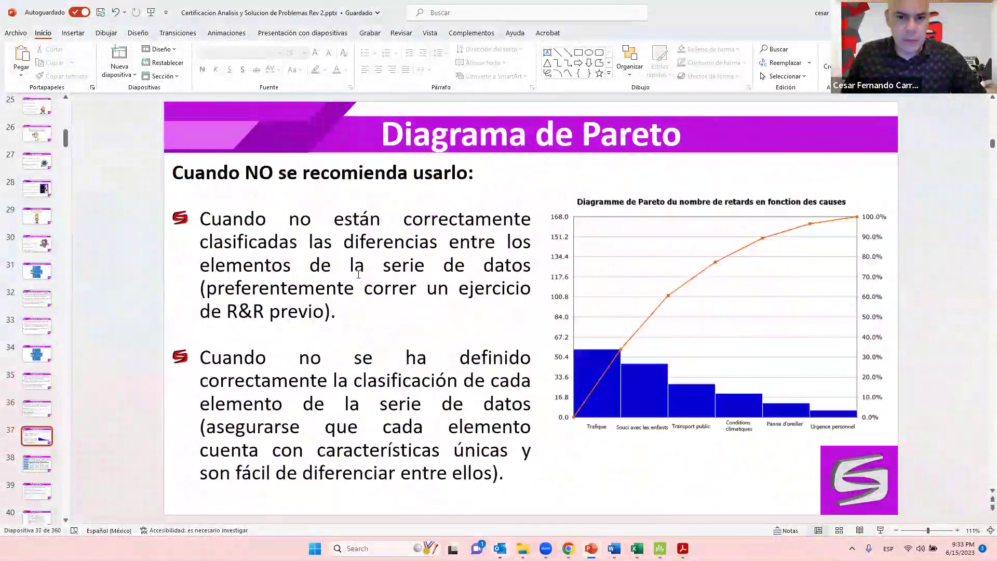
scroll(358, 273, "down", 1)
scroll(358, 274, "down", 1)
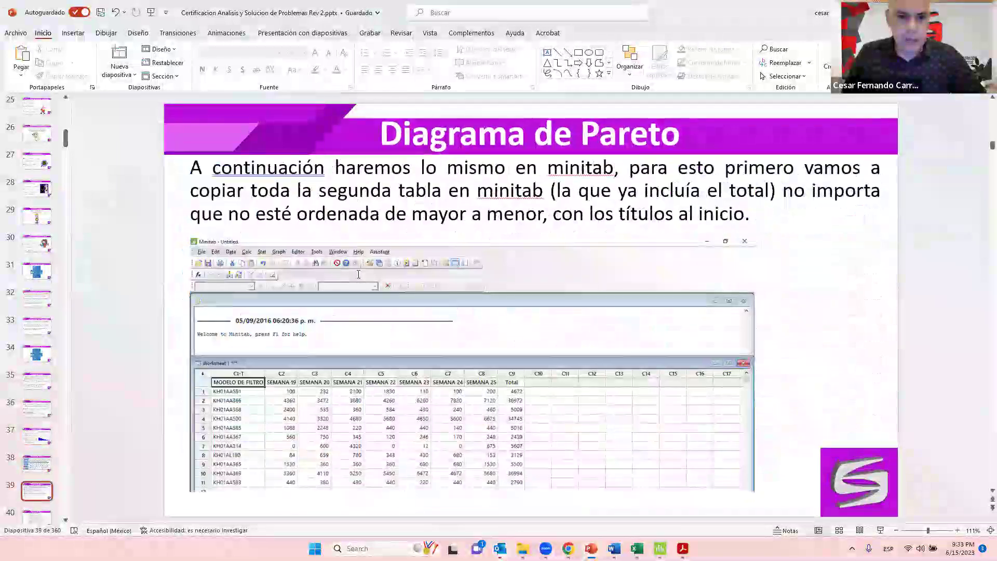
scroll(359, 273, "down", 1)
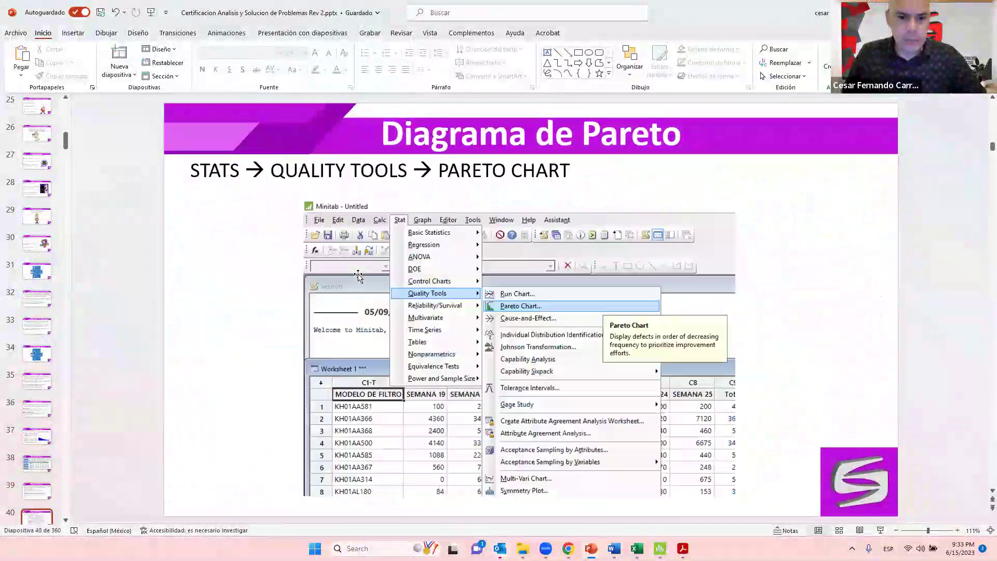
left_click(371, 242)
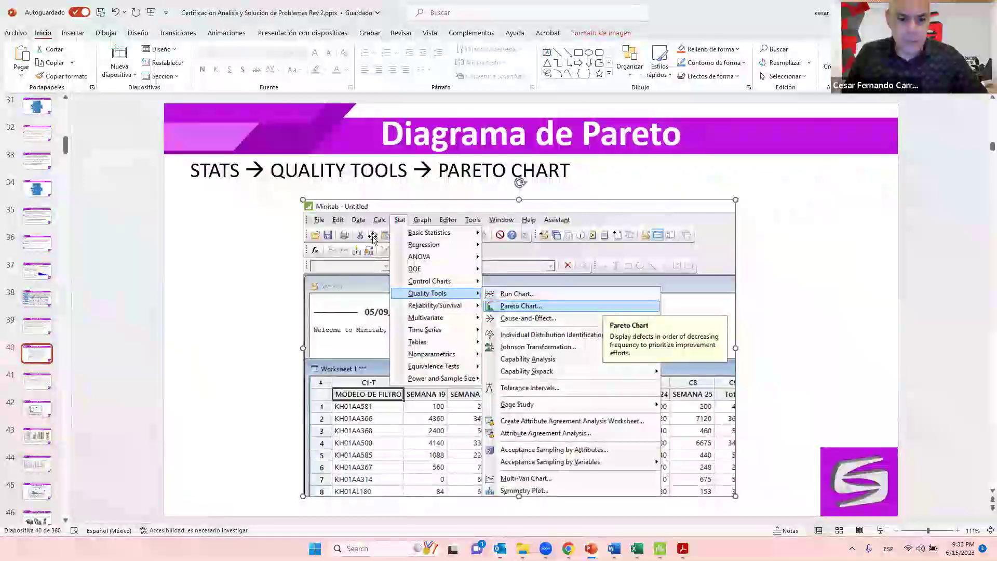
Send the copied Pareto Chart menu picture to the 7H+8D GEN VI group in WhatsApp Web
key("alt+Tab")
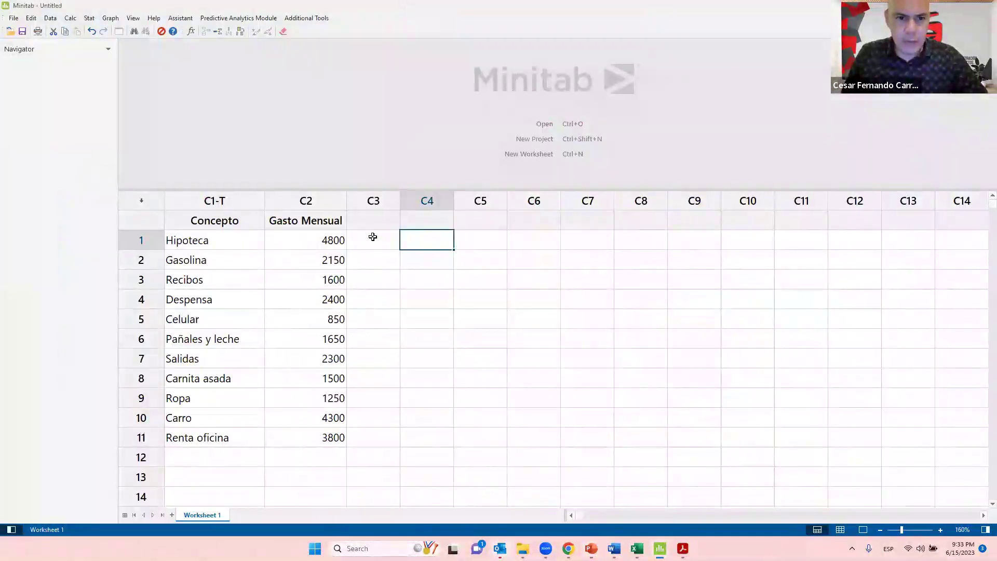
left_click(560, 542)
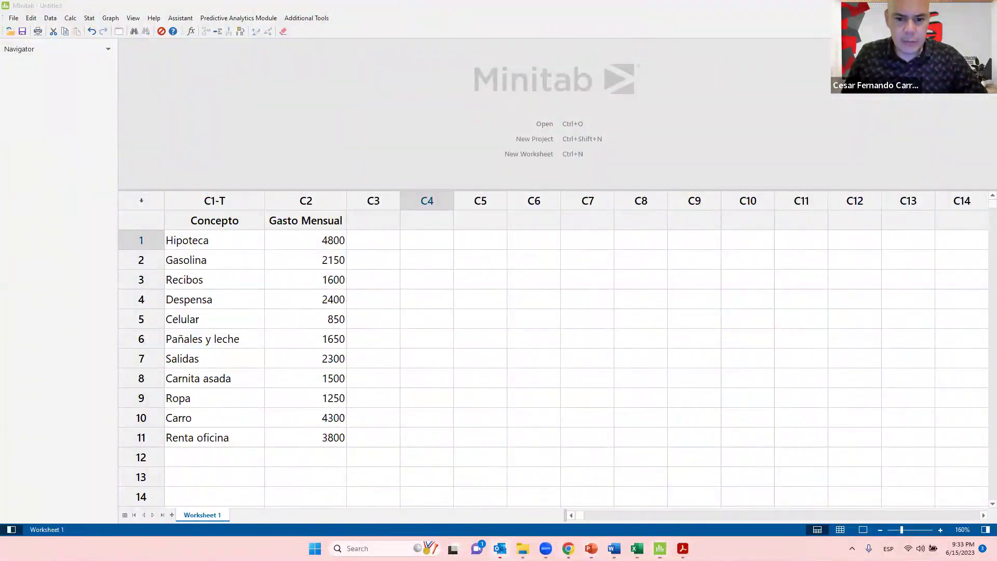
left_click(568, 548)
key("ctrl+v")
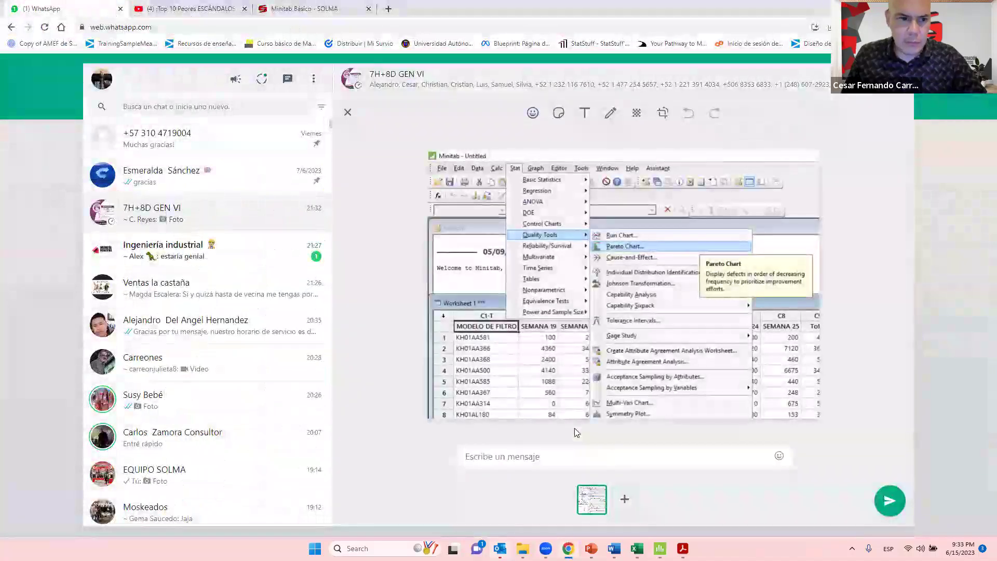
key("Return")
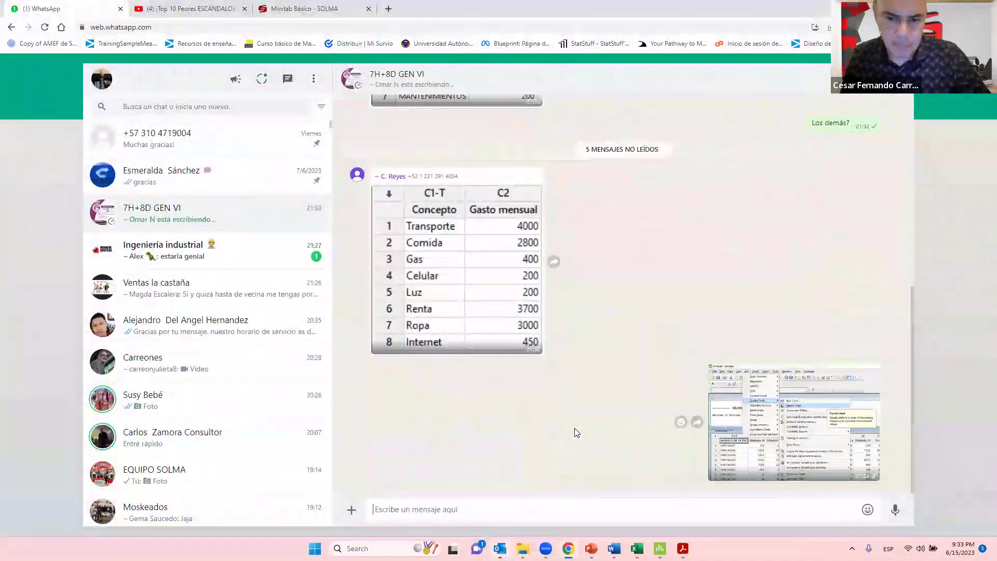
Return to Minitab and set up a Pareto Chart with Concepto as attribute data and Gasto Mensual as frequencies
key("alt+Tab")
left_click(90, 18)
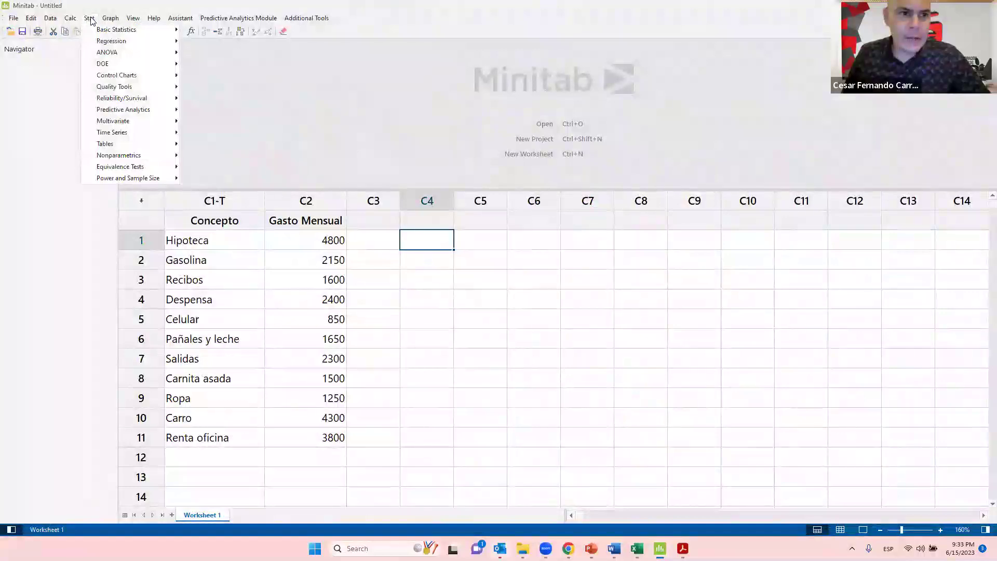
mouse_move(135, 89)
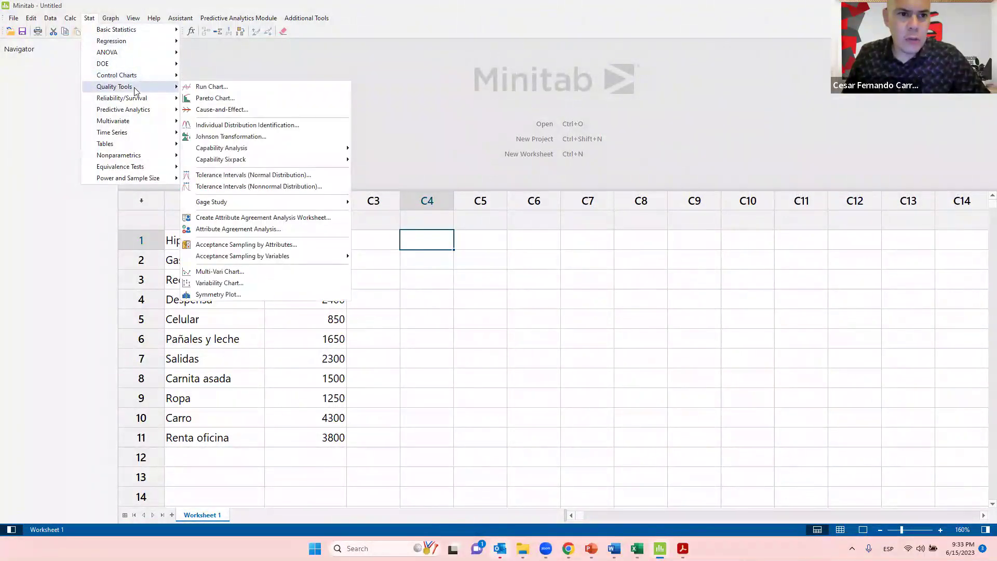
left_click(213, 99)
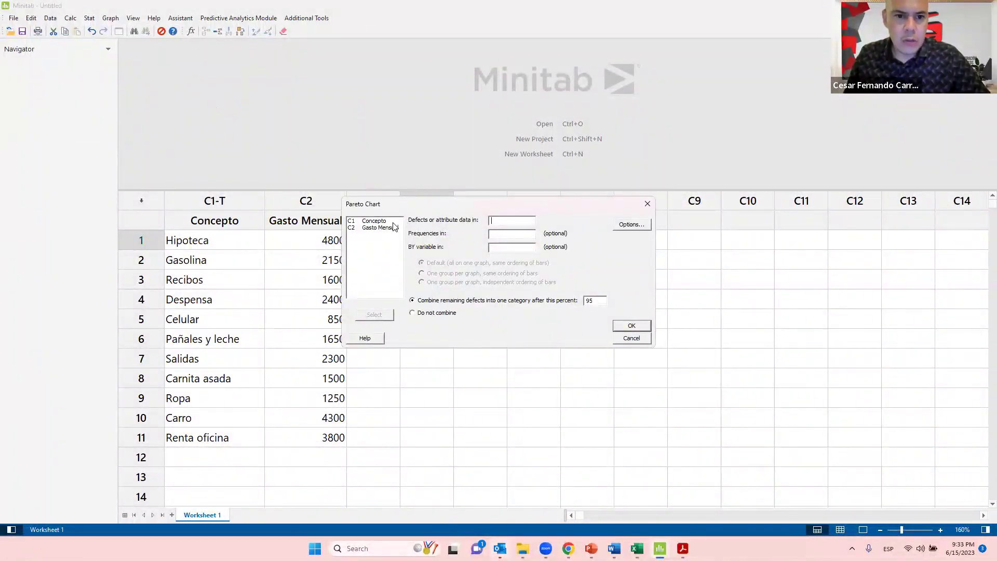
double_click(377, 222)
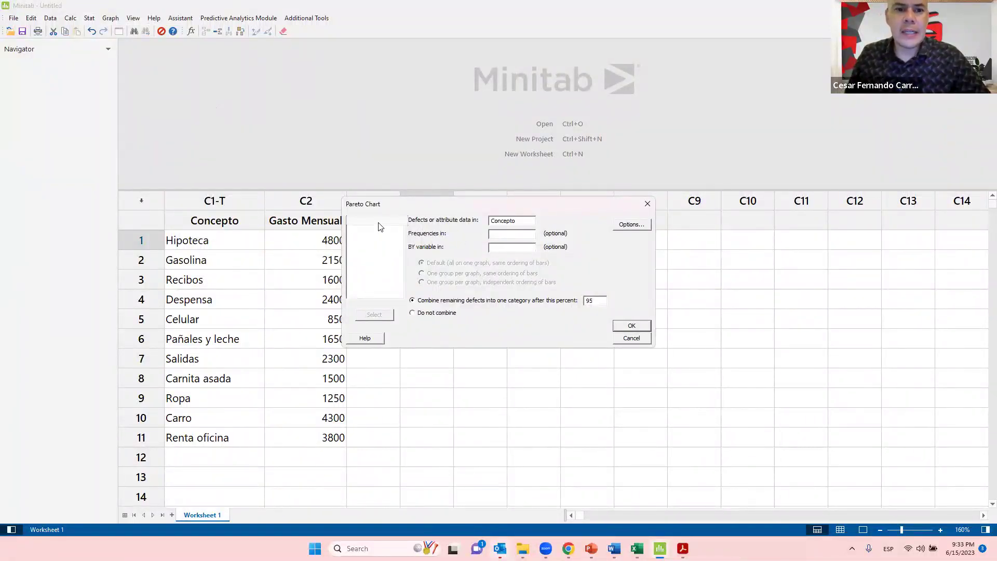
double_click(380, 221)
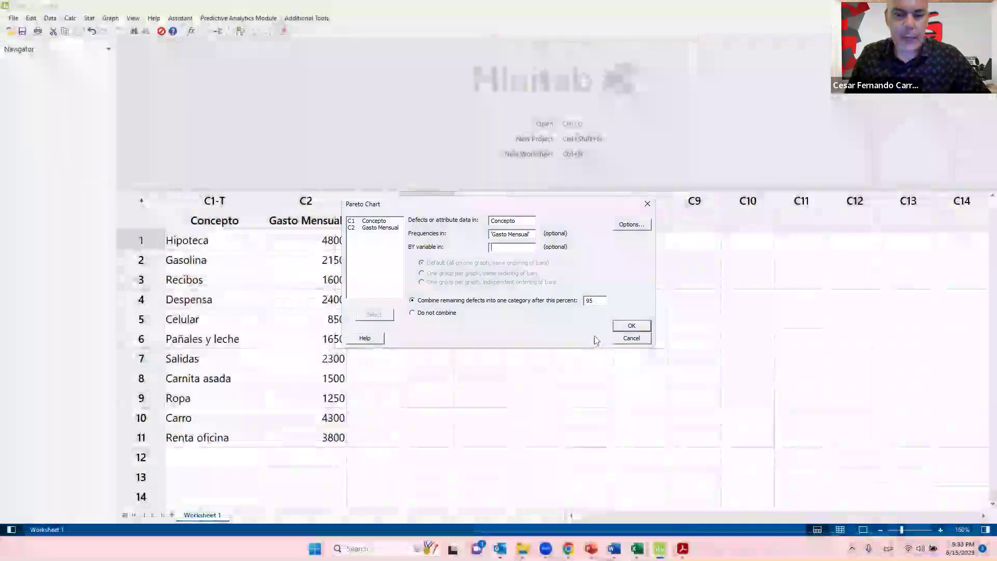
Send a capture of the Pareto Chart settings to the 7H+8D GEN VI WhatsApp group and return to Minitab
key("alt+Tab")
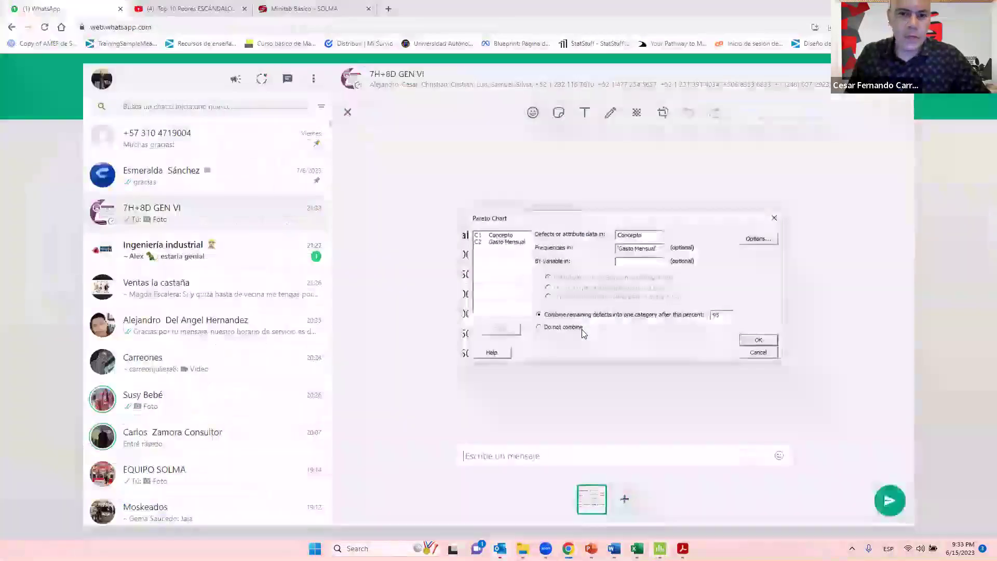
key("Return")
key("alt+Tab")
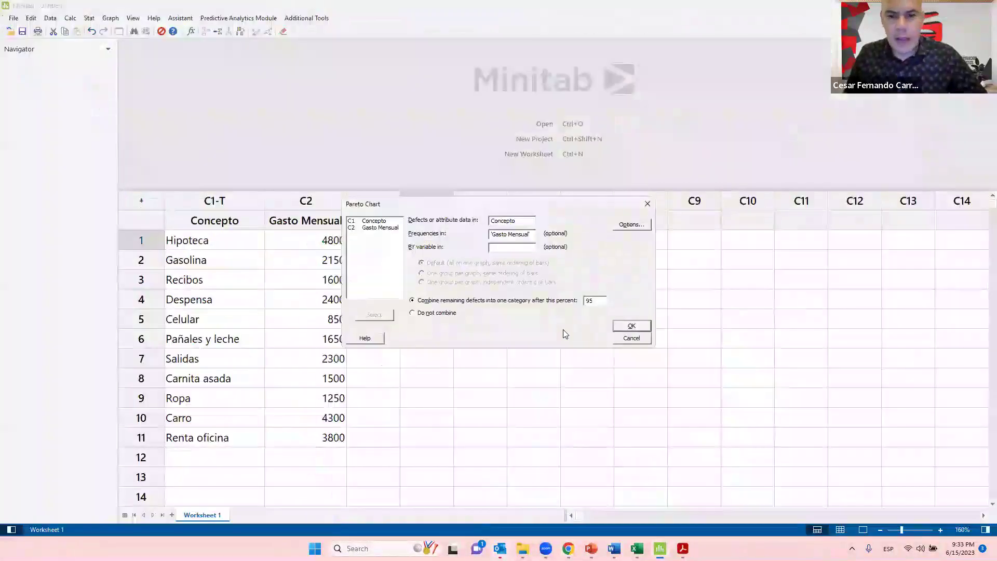